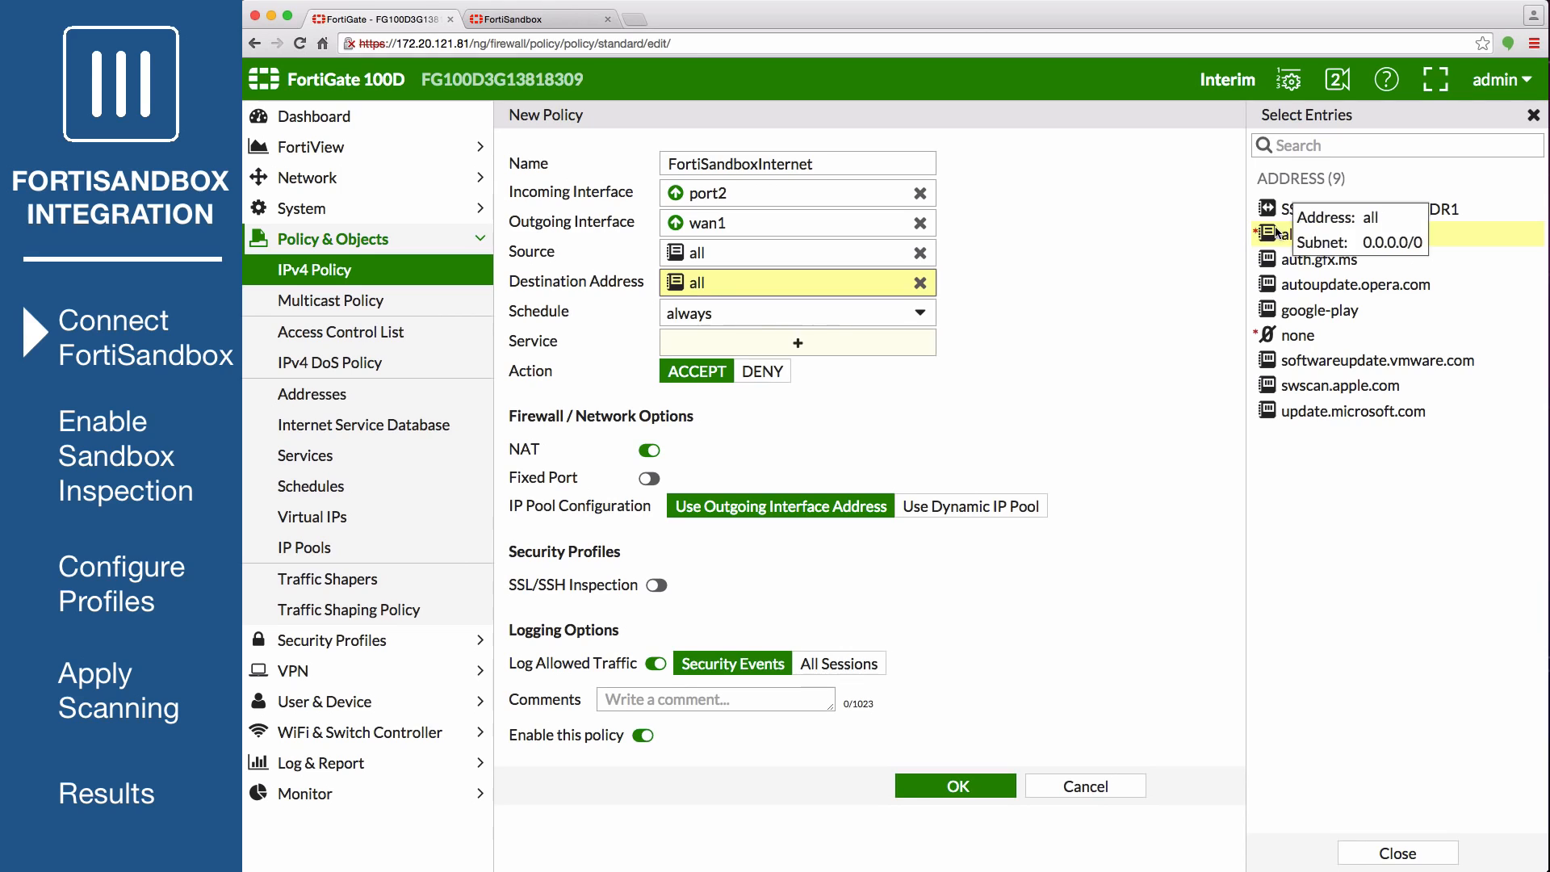
# - Save the FortiSandboxInternet policy with service ALL and move it to the first place in the policy sequence
pyautogui.click(811, 345)
pyautogui.click(1278, 259)
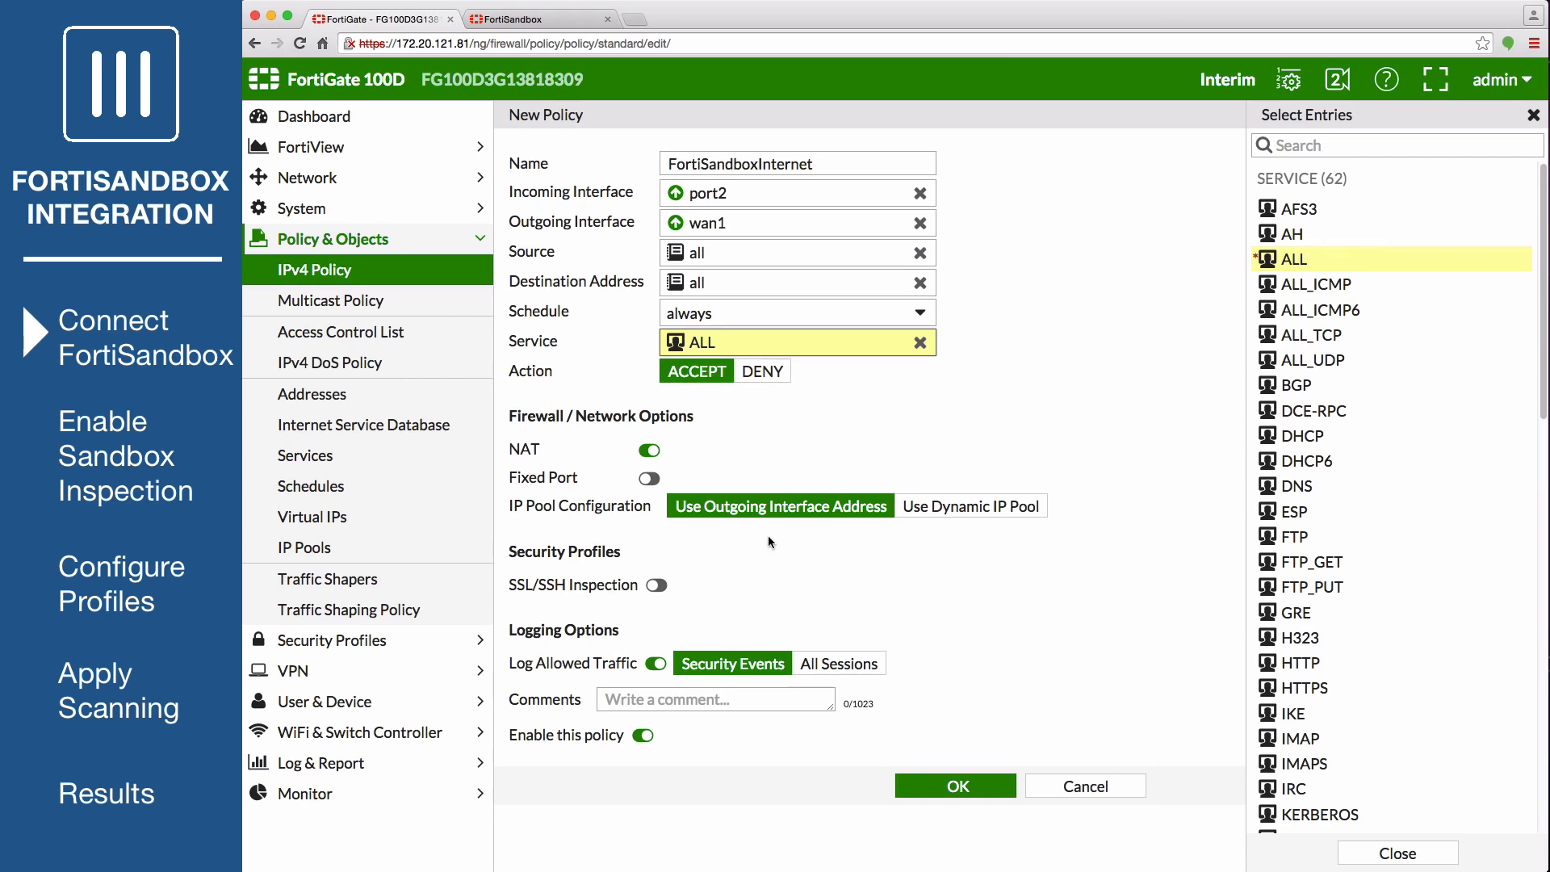
pyautogui.click(941, 786)
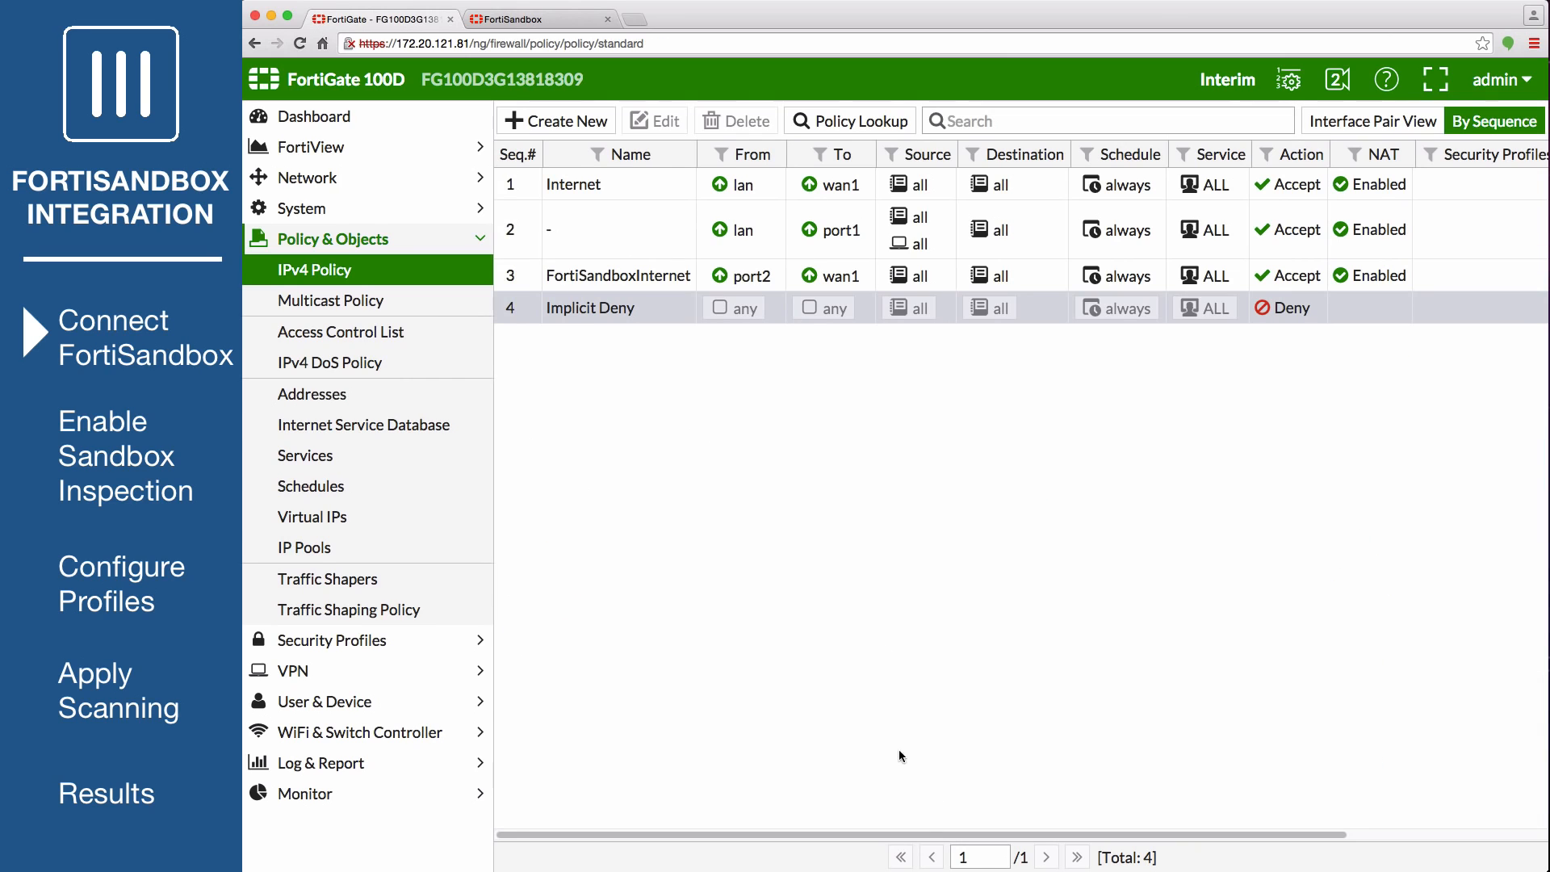
pyautogui.moveTo(506, 280); pyautogui.dragTo(501, 166)
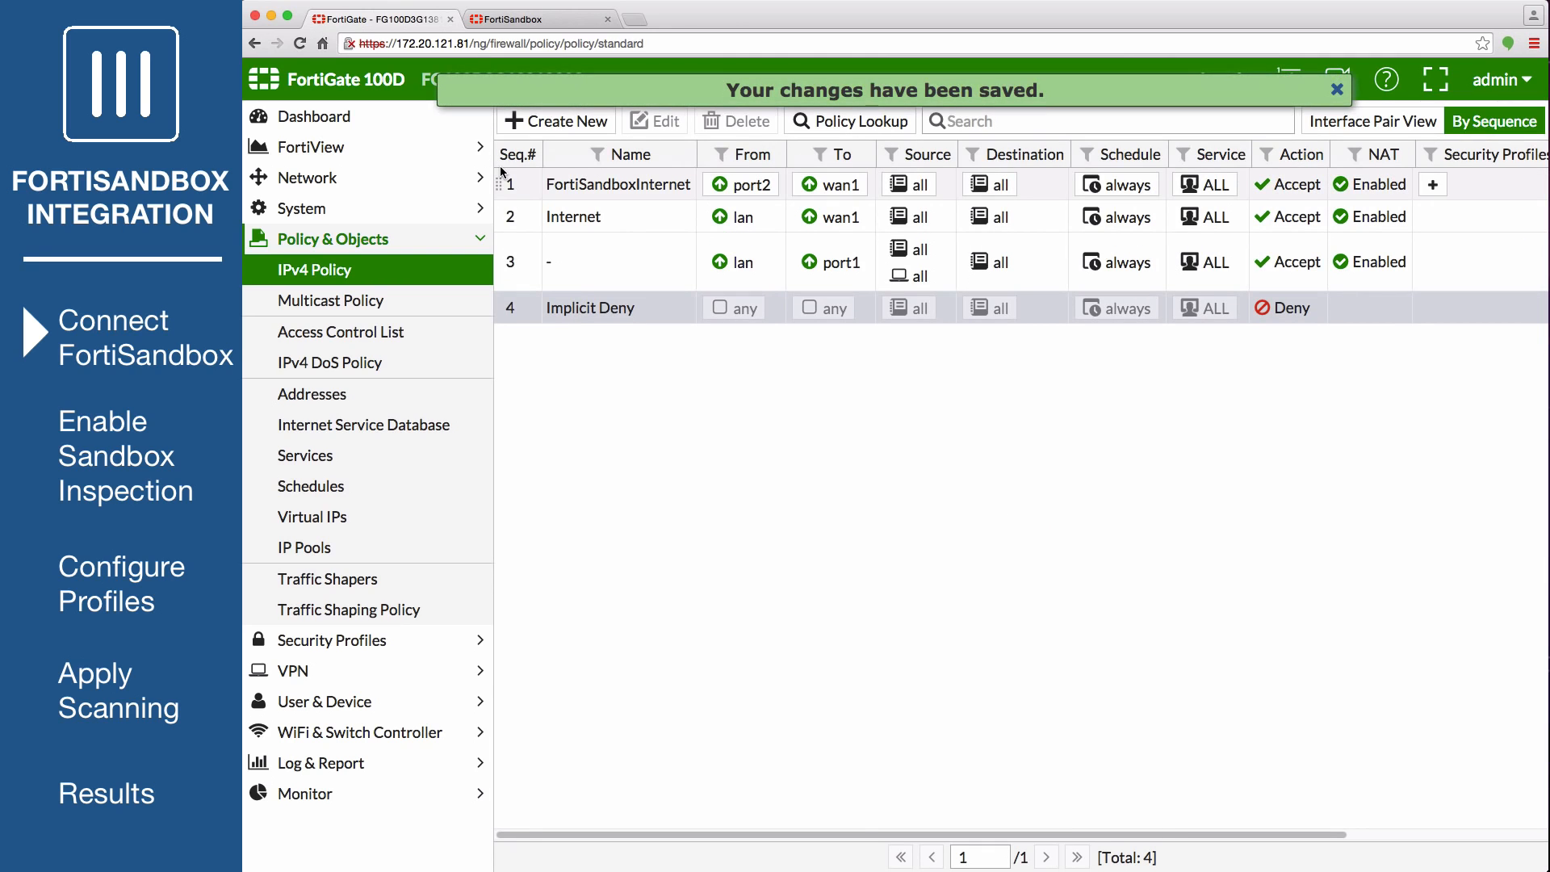
# - Switch to FortiSandbox and add a static route to 172.20.0.0/255.255.0.0 through gateway 172.20.121.2 on port1
pyautogui.click(553, 20)
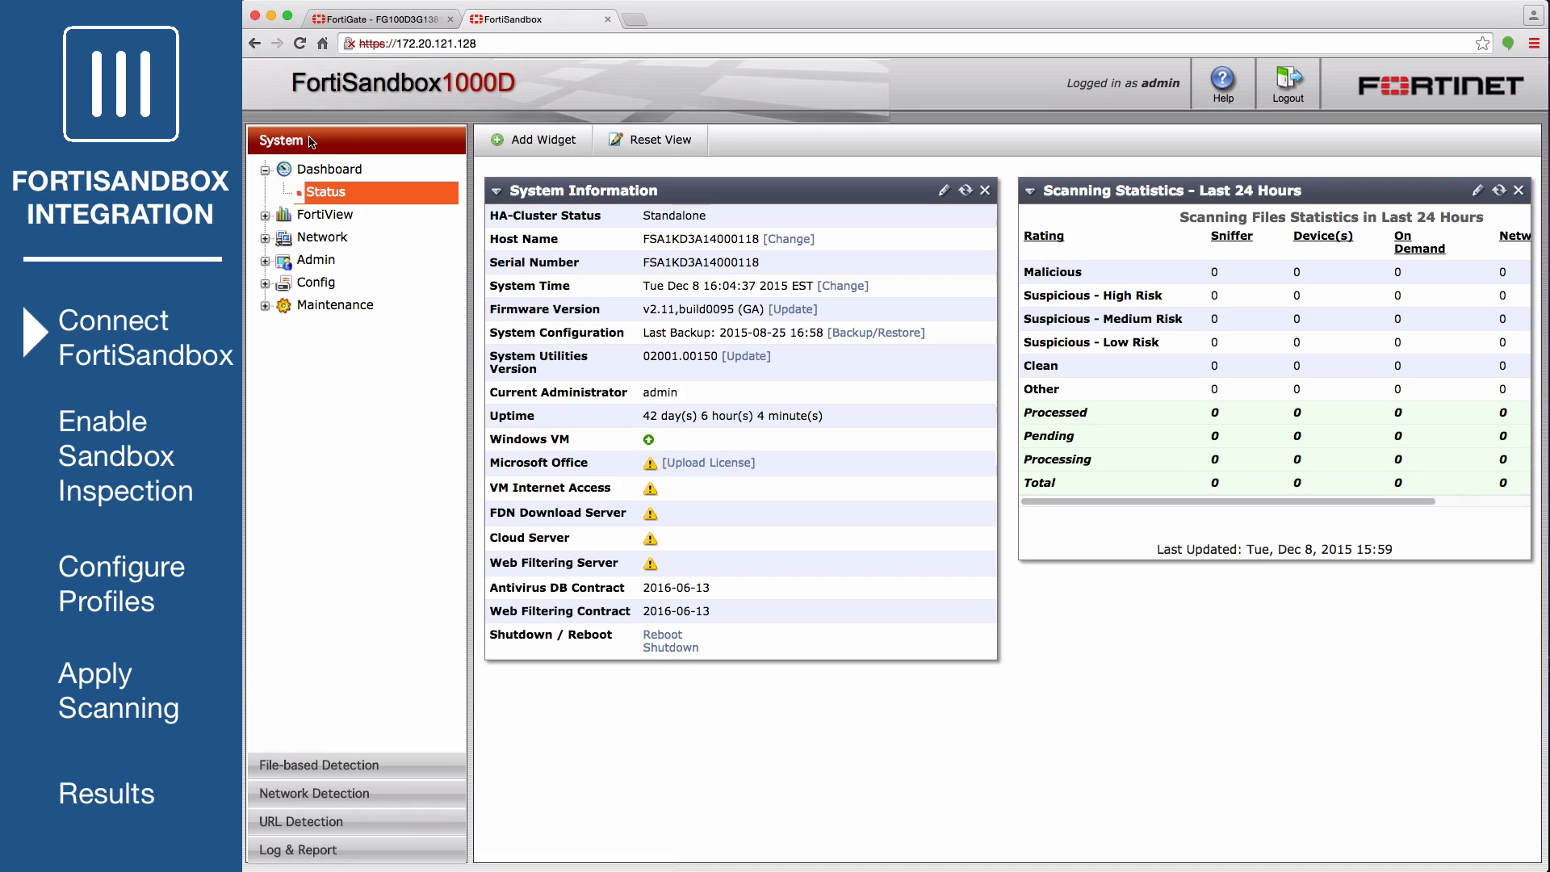
pyautogui.click(336, 238)
pyautogui.click(380, 307)
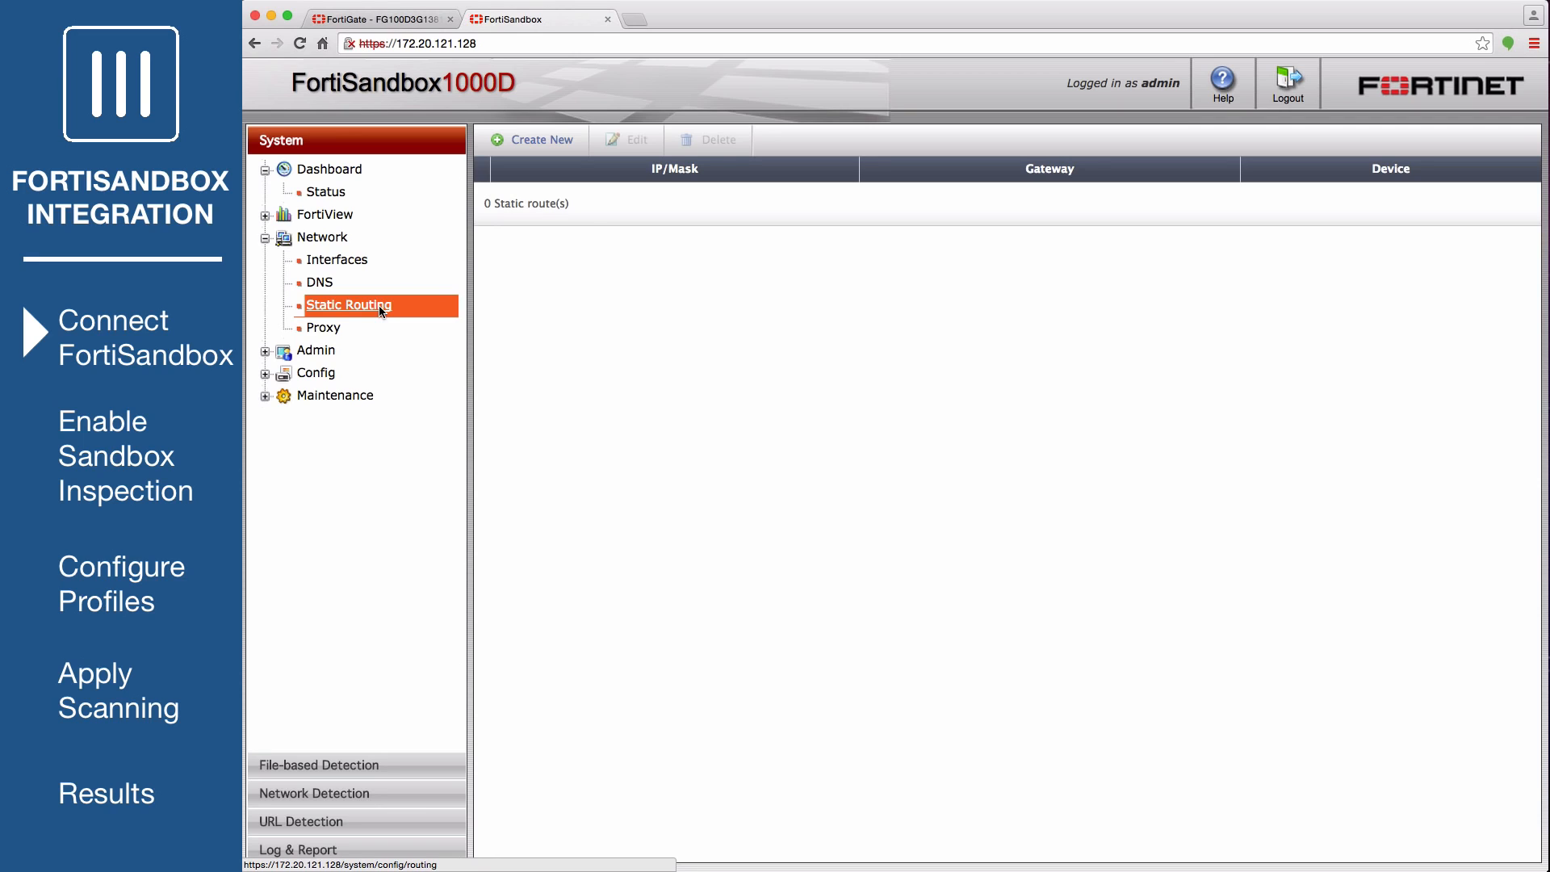
pyautogui.click(523, 140)
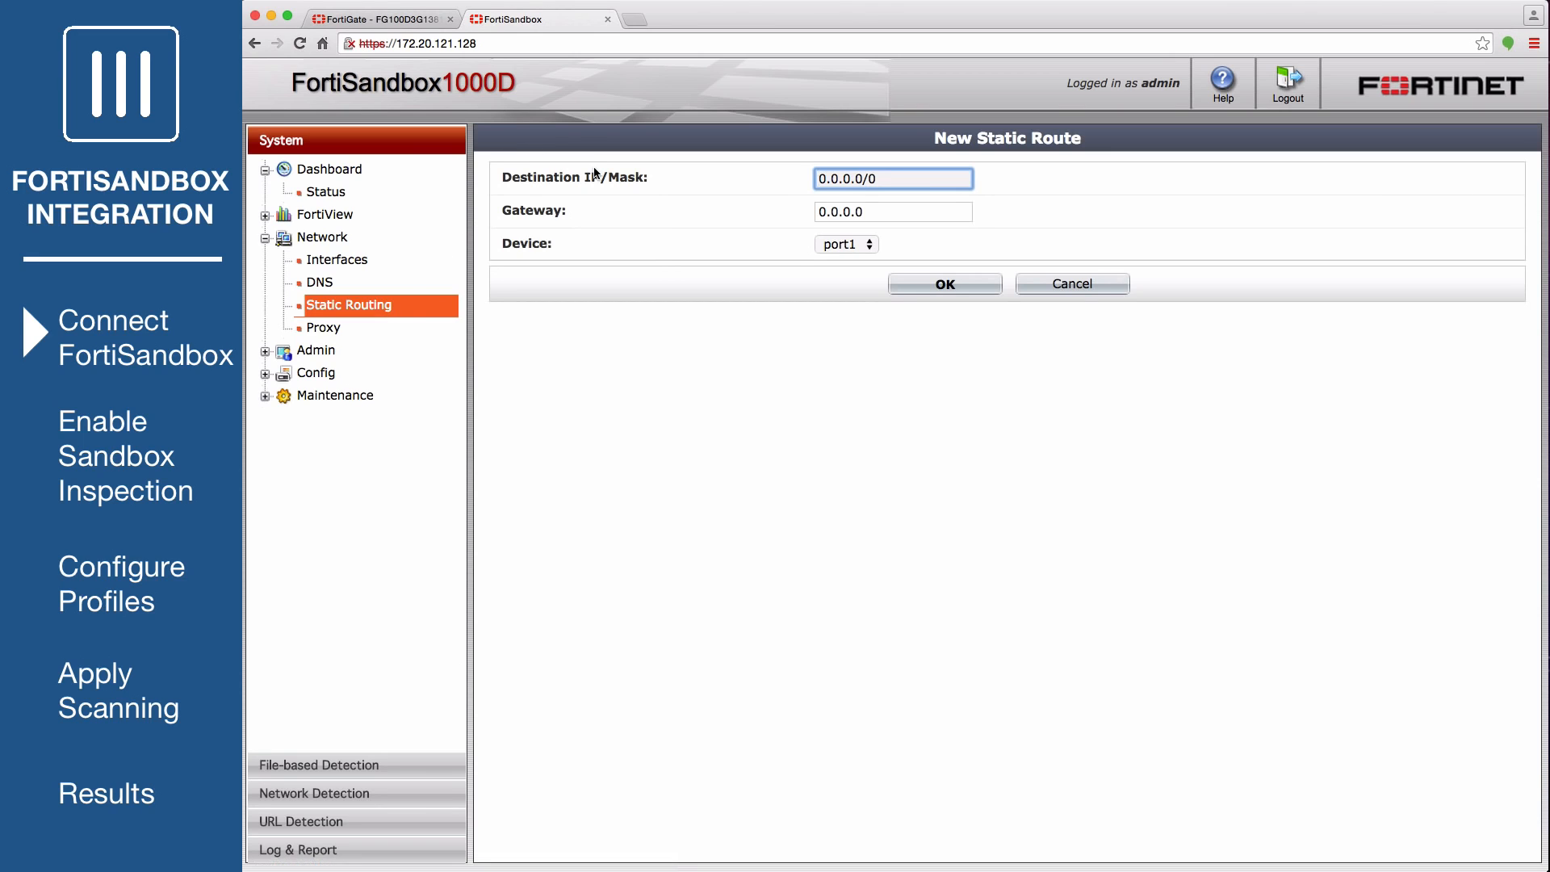
pyautogui.press('super+a')
pyautogui.write('172.20.0.0/255.255.0.0')
pyautogui.press('Tab')
pyautogui.write('172.20')
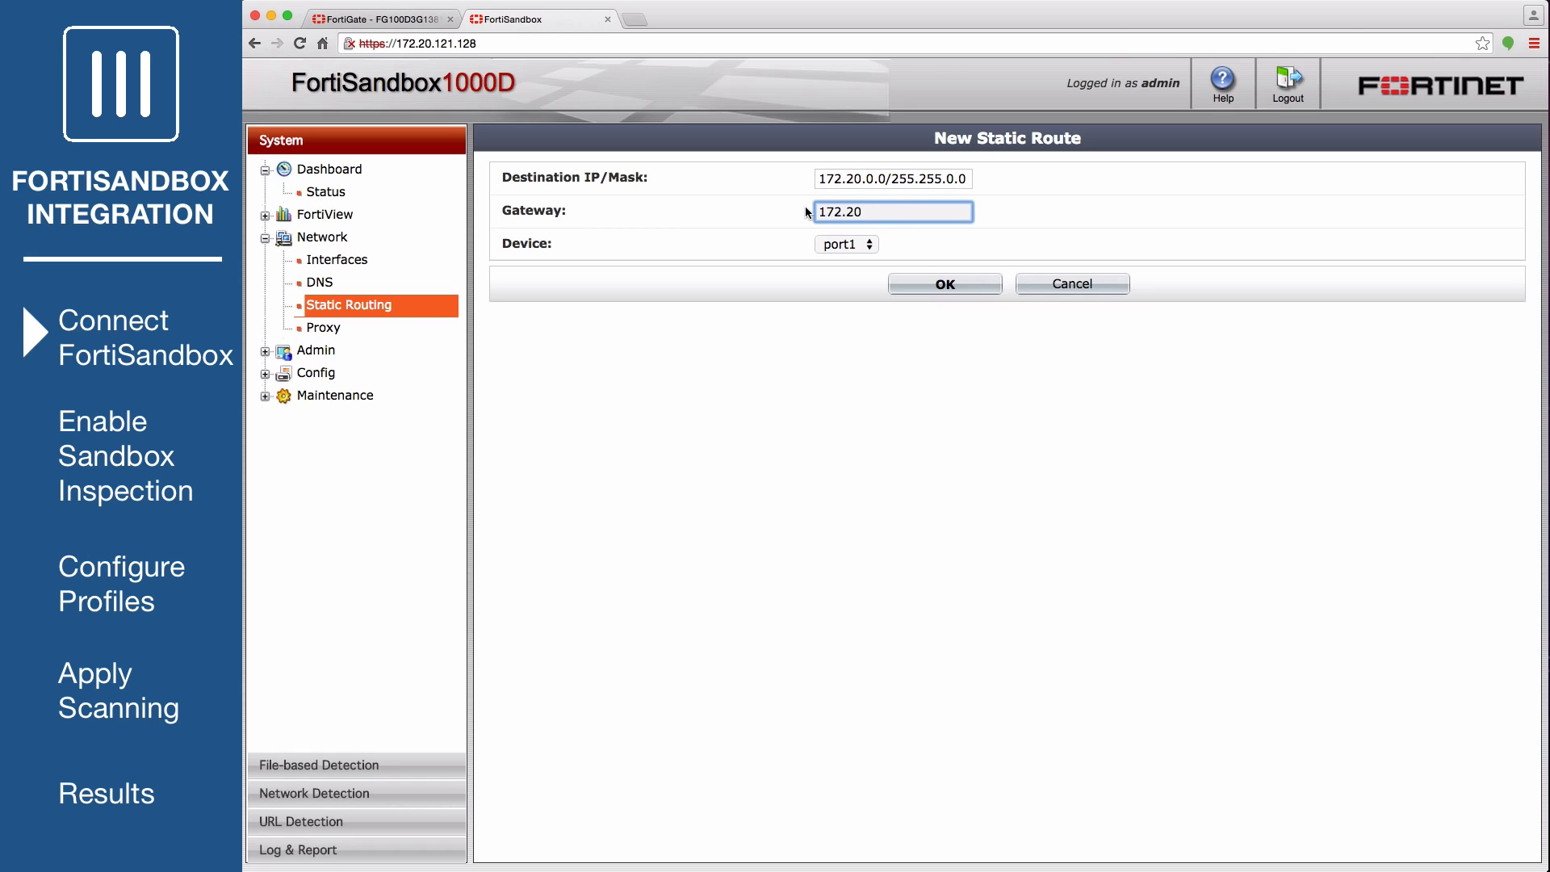
pyautogui.write('.121.2')
pyautogui.click(869, 244)
pyautogui.click(869, 244)
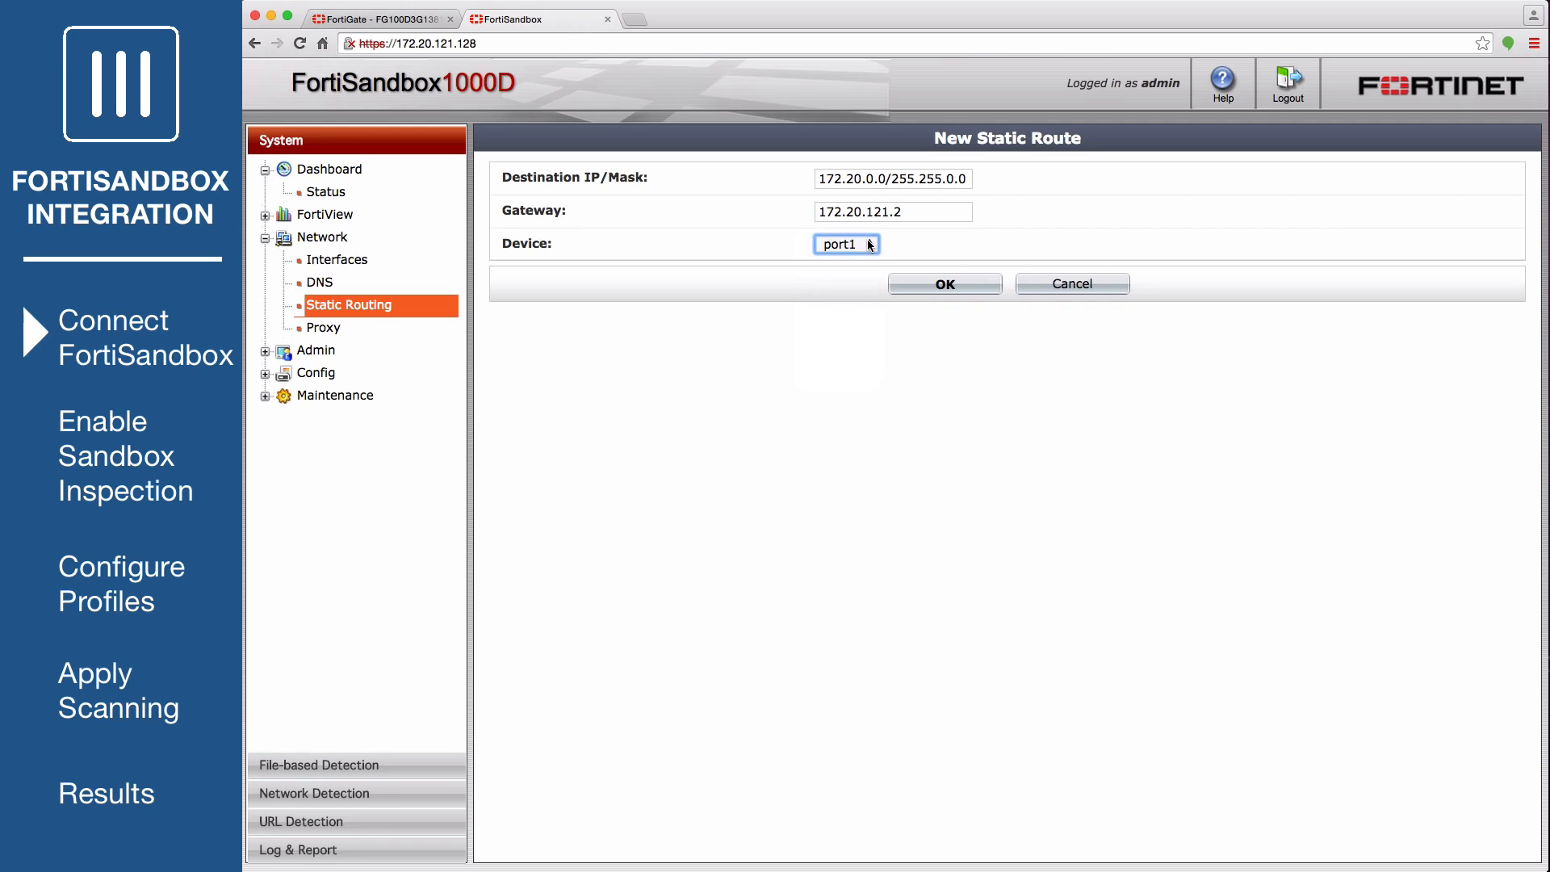
pyautogui.click(941, 284)
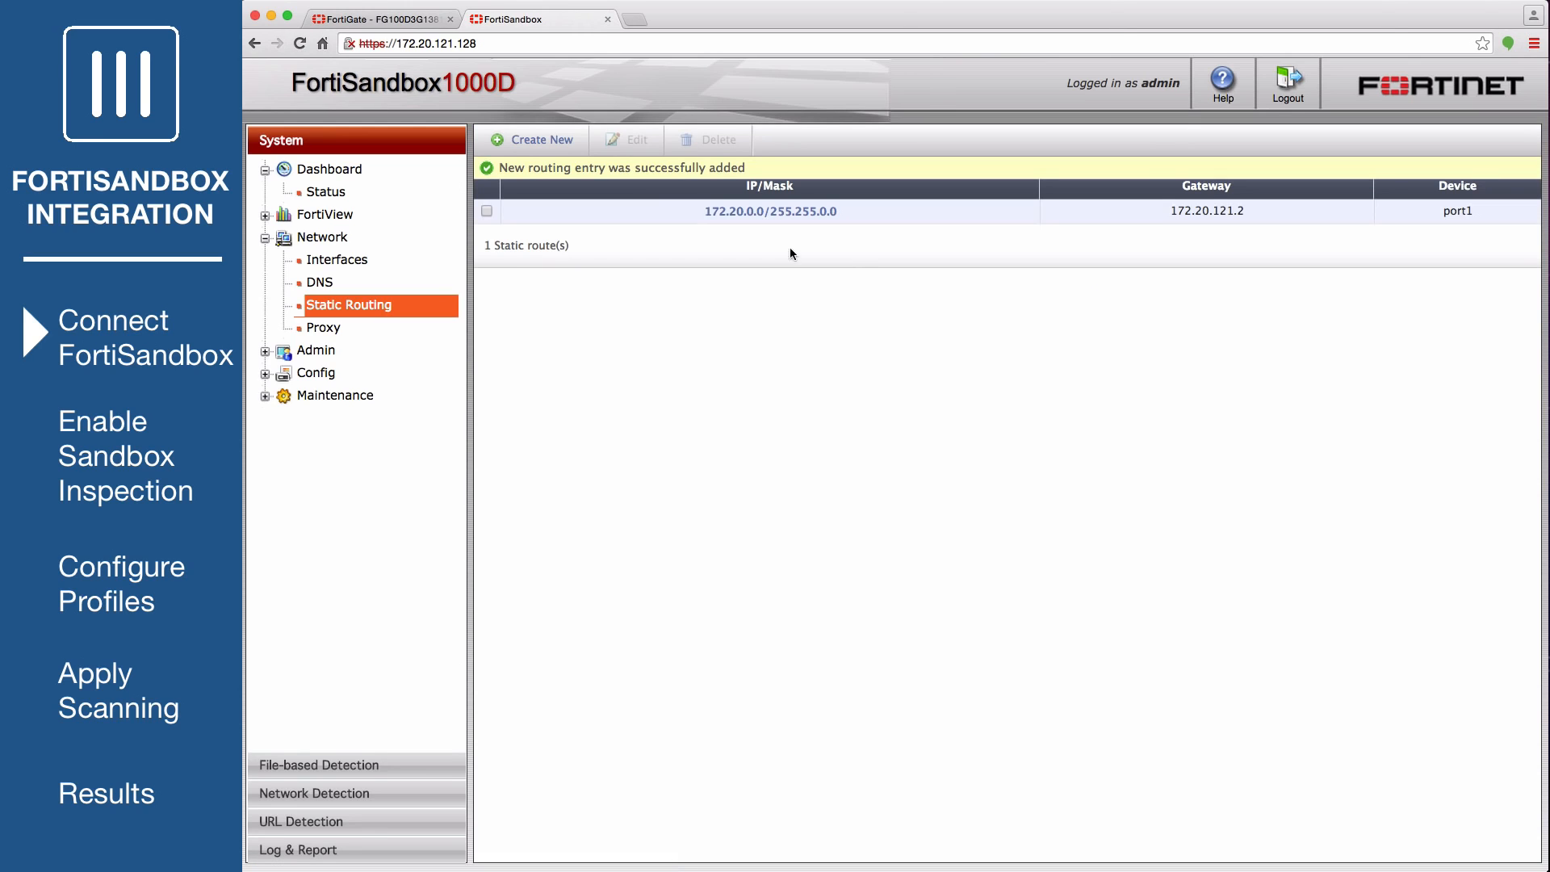
# - Add a default static route for 0.0.0.0/0 through gateway 172.20.120.2 on port3, and open the system status page
pyautogui.click(565, 142)
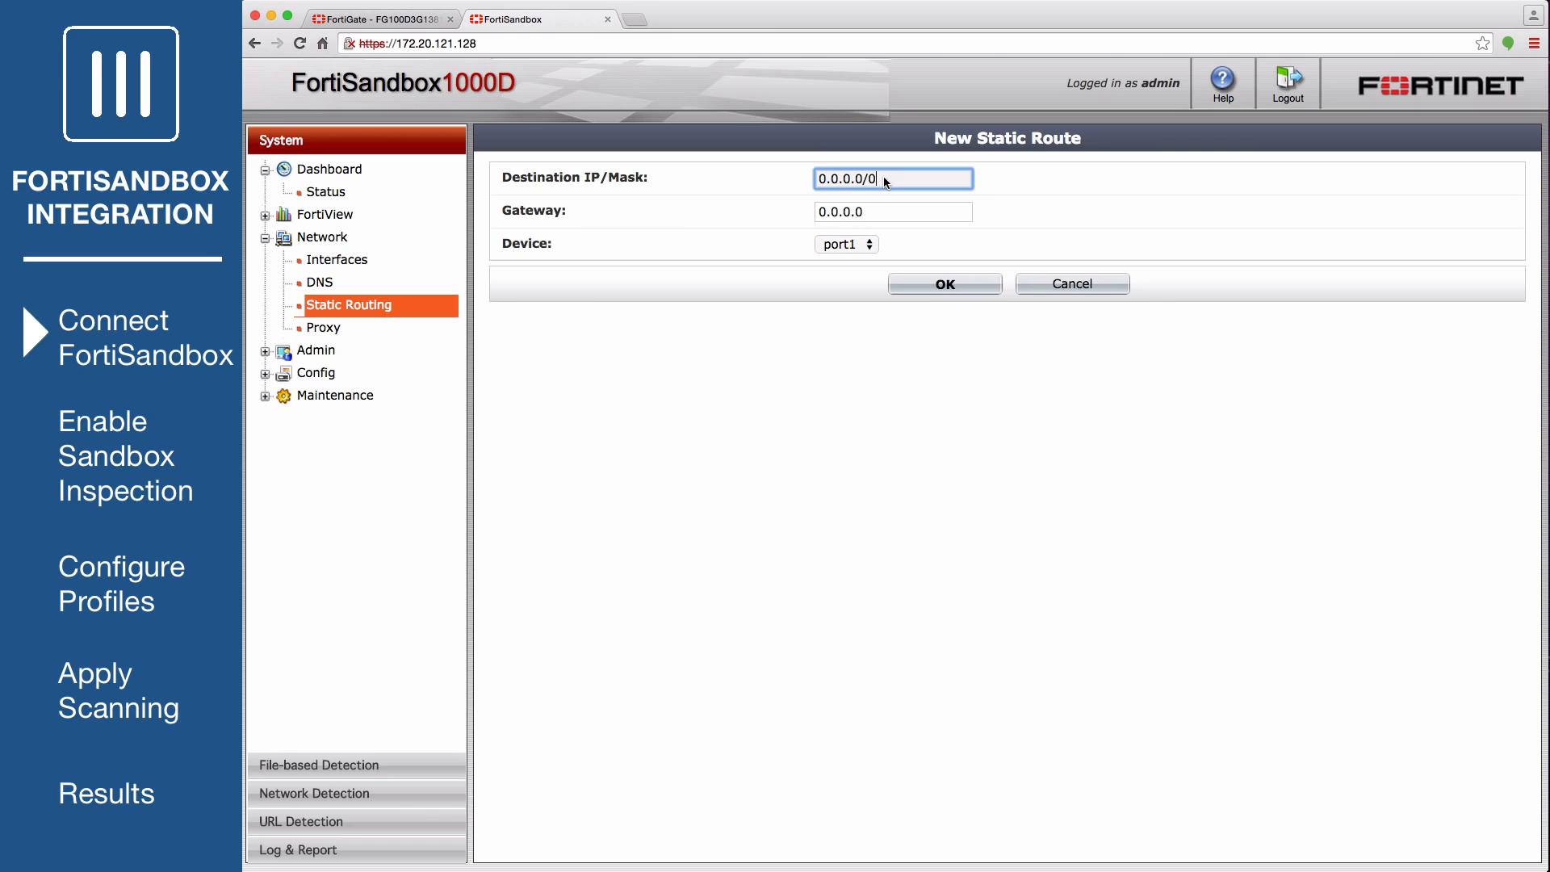
pyautogui.moveTo(879, 212); pyautogui.dragTo(815, 211)
pyautogui.press('BackSpace')
pyautogui.write('172.20.120.2')
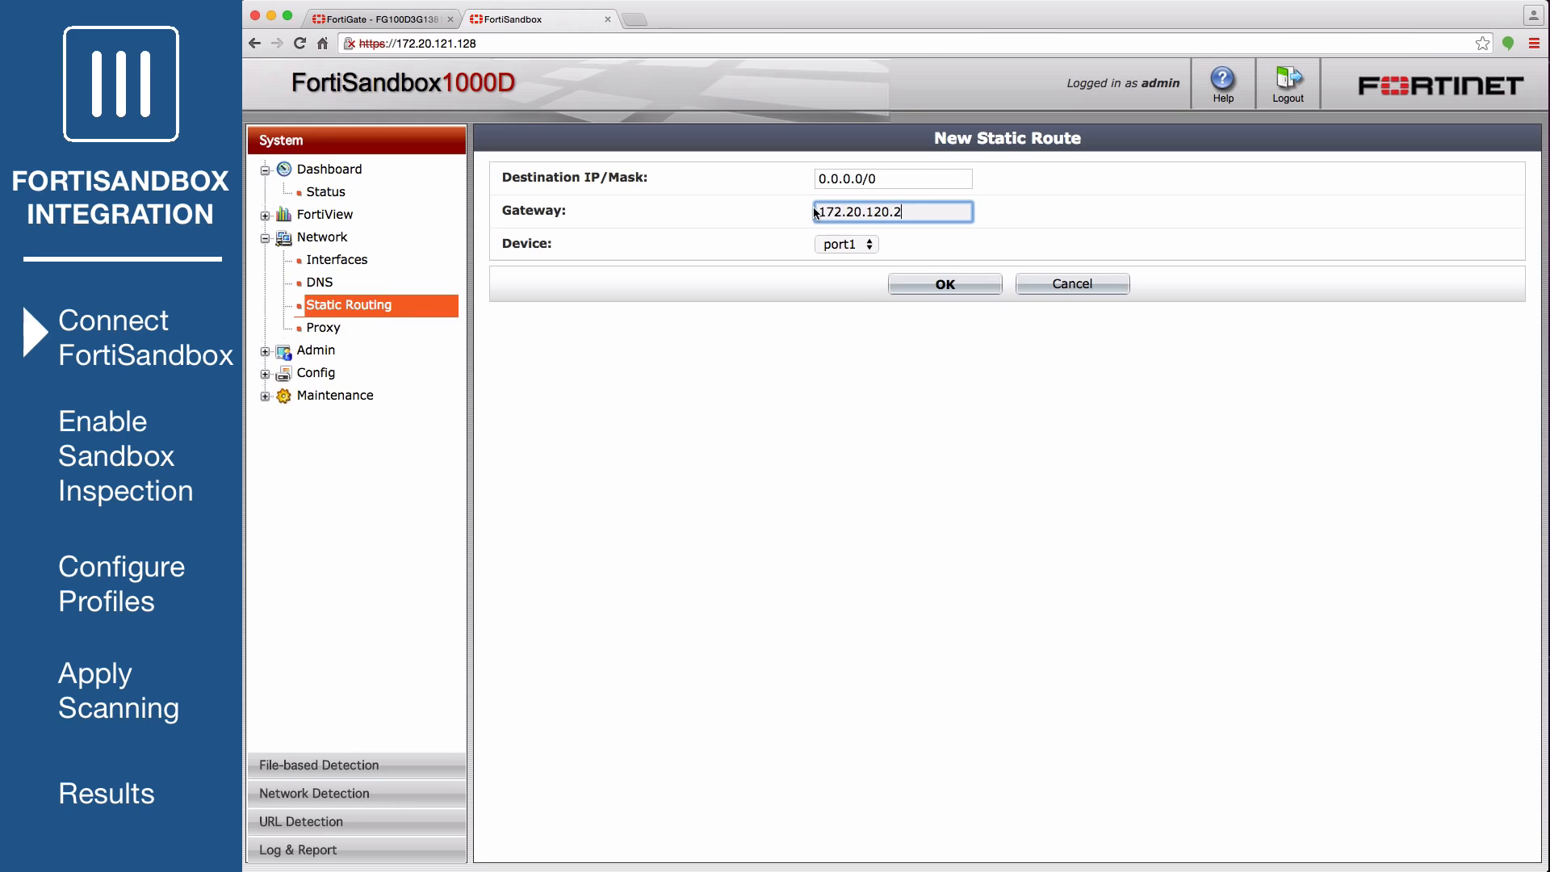
pyautogui.click(868, 244)
pyautogui.click(854, 278)
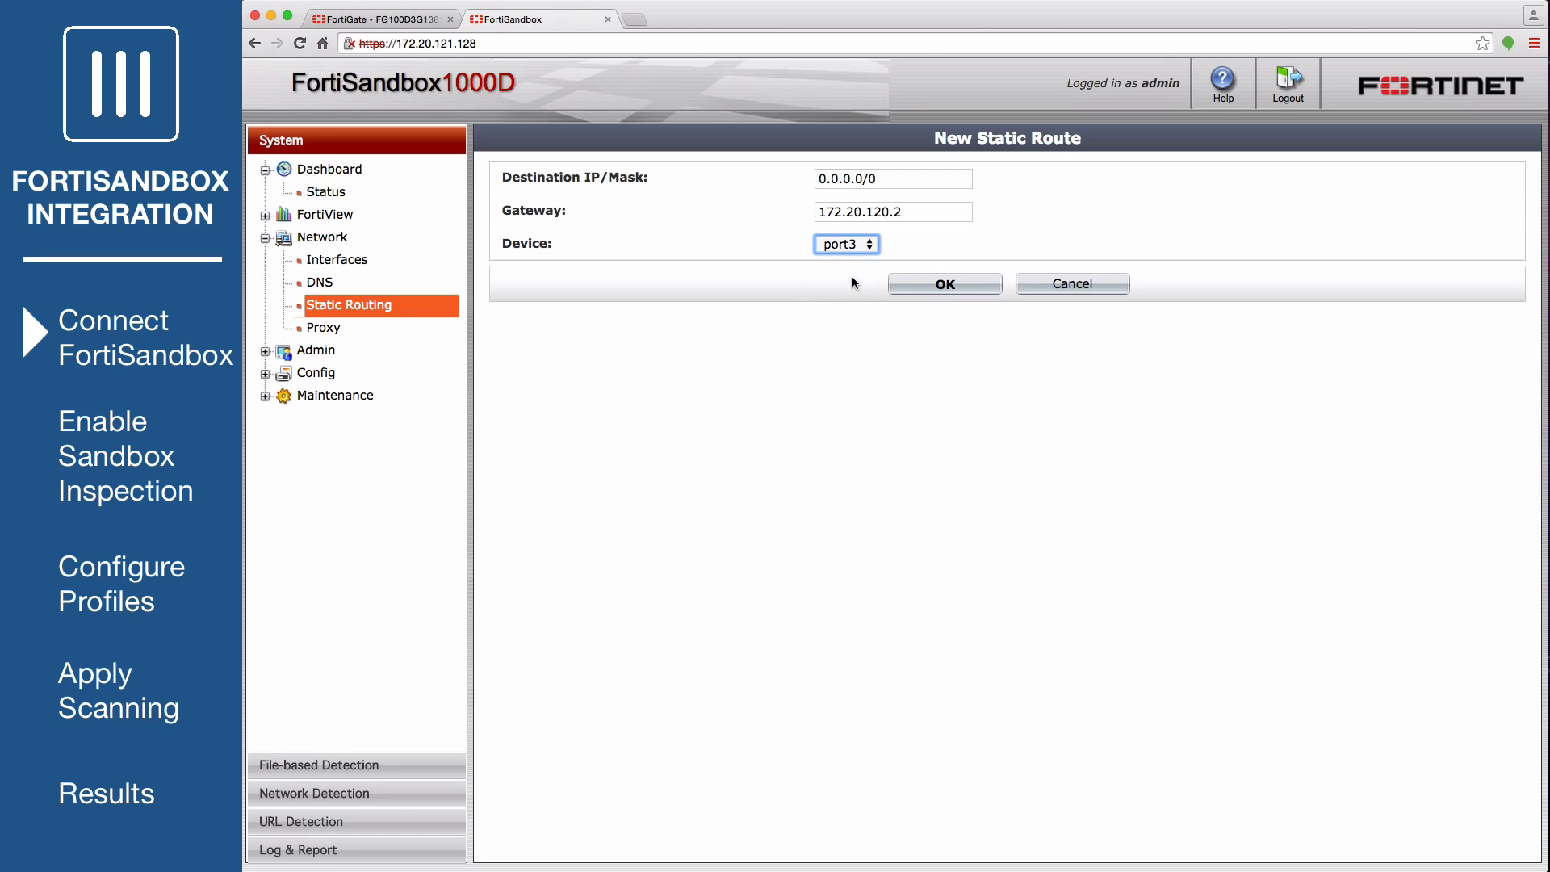
pyautogui.click(946, 283)
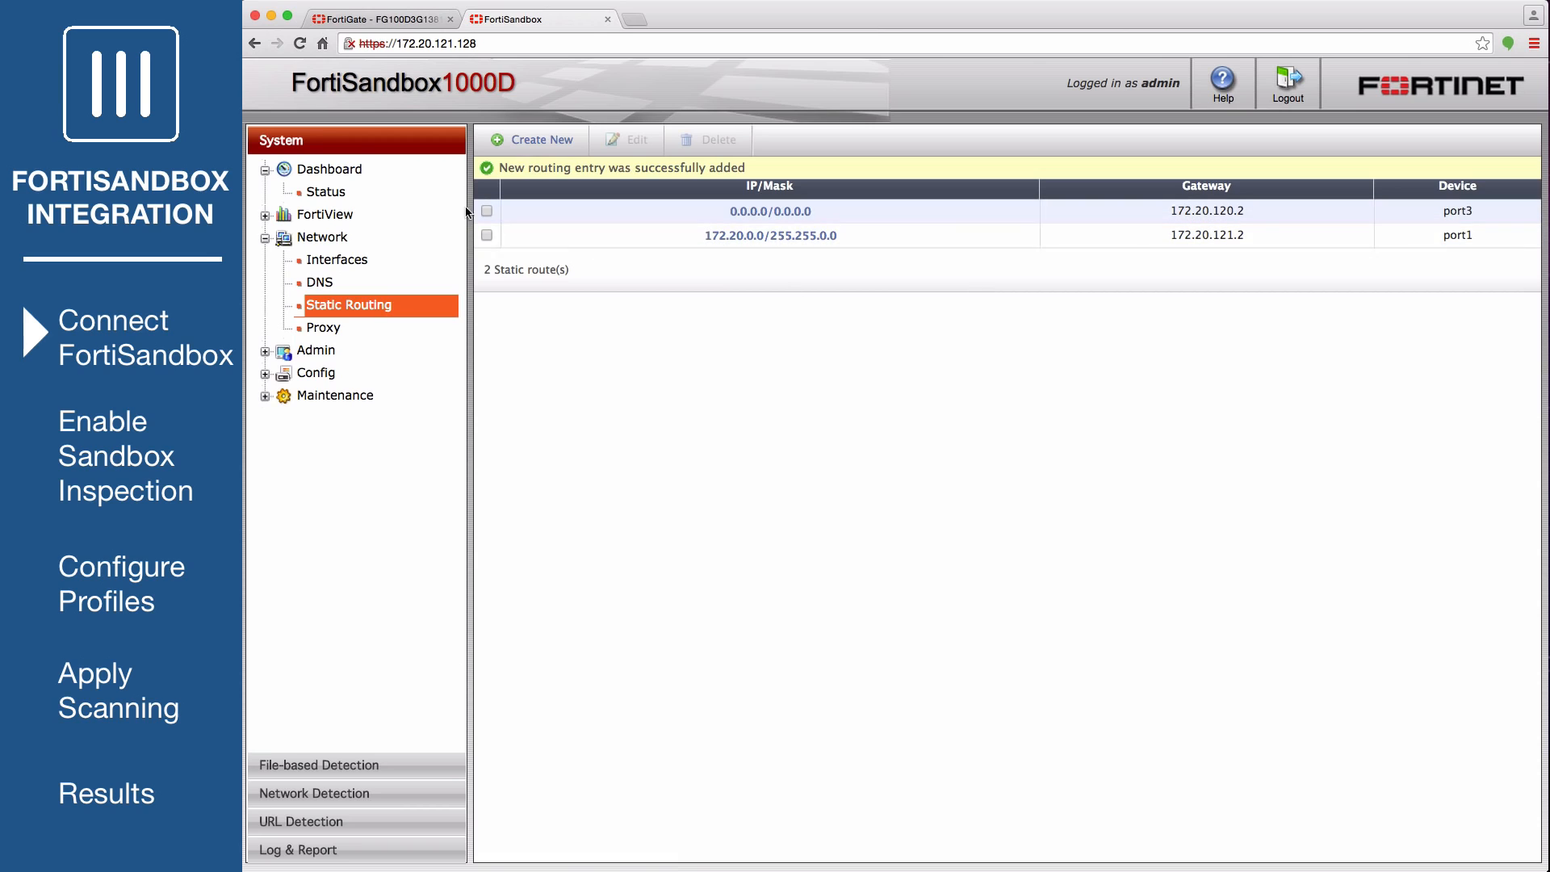
pyautogui.click(342, 194)
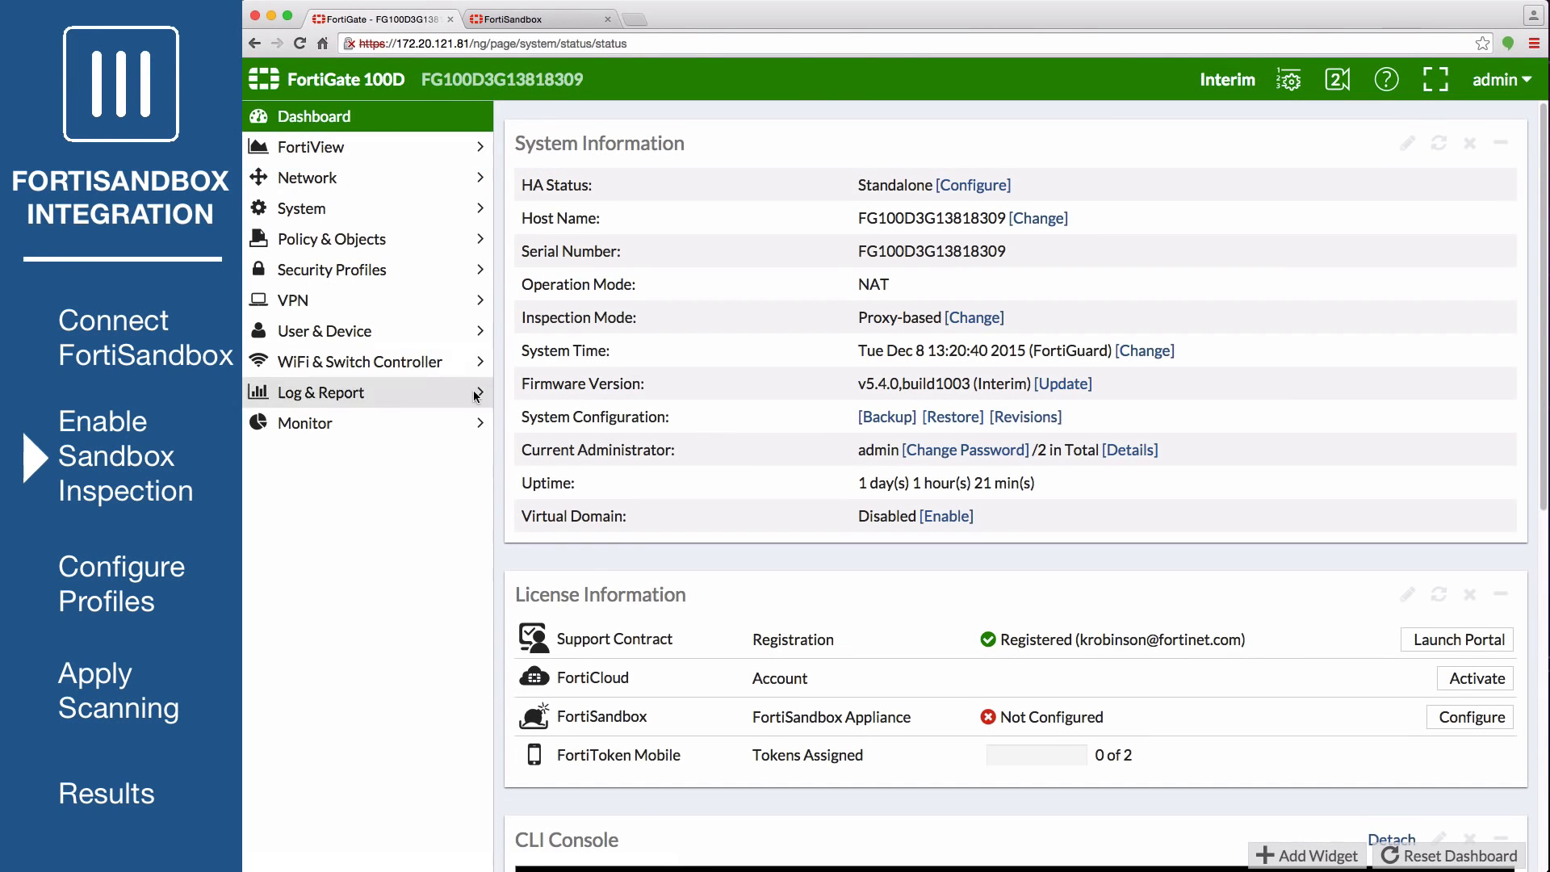
# - On the FortiGate, enable Sandbox Inspection with the FortiSandbox Appliance at 172.20.121.128 and a notifier email, test connectivity, and apply the settings
pyautogui.click(1451, 715)
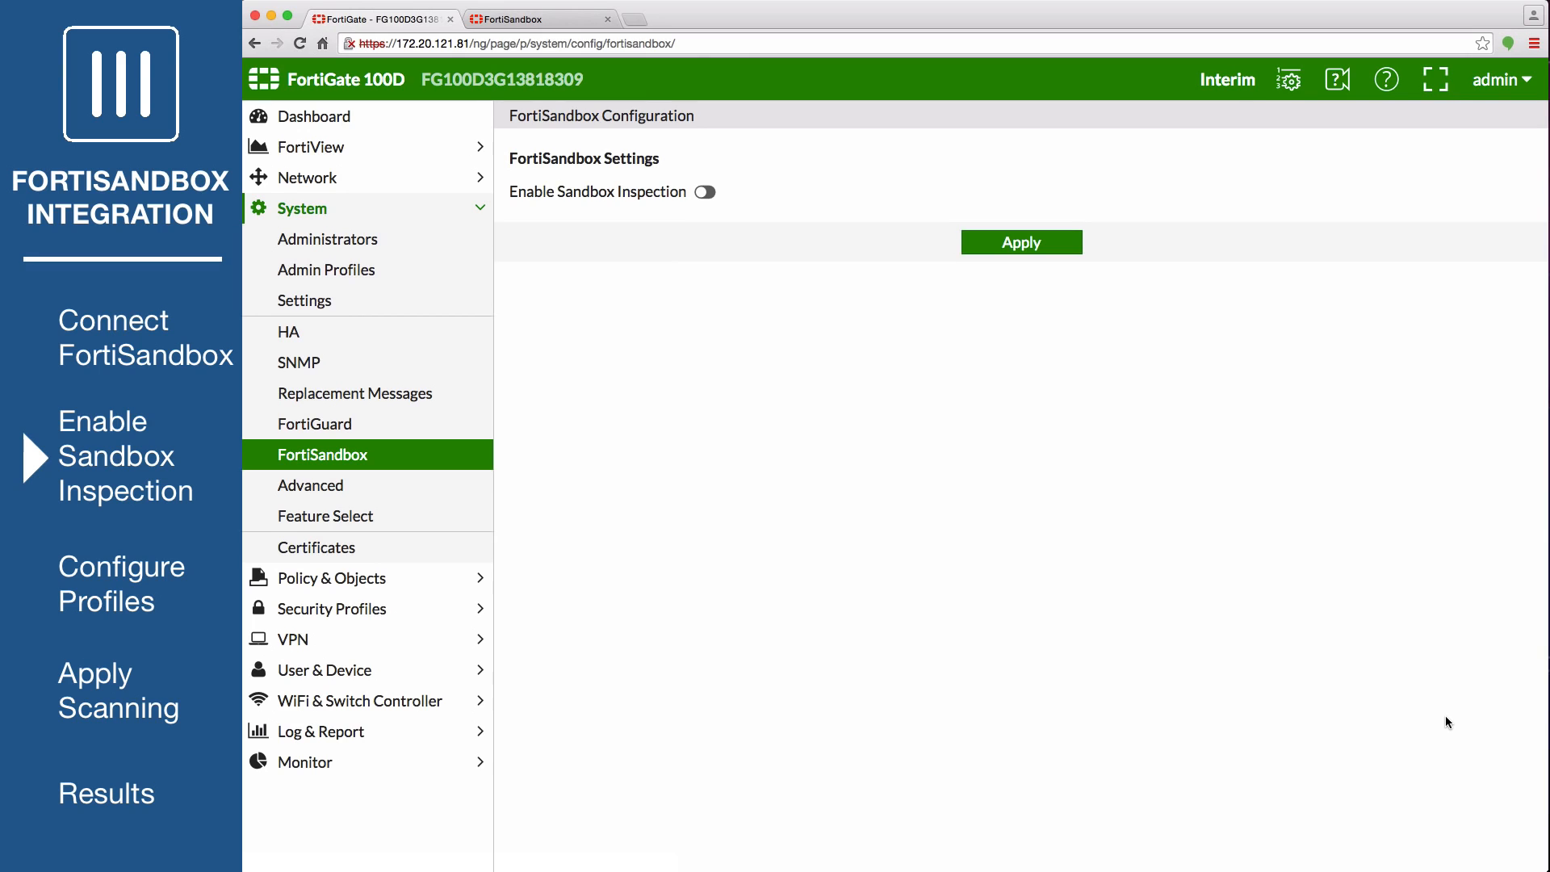
pyautogui.click(705, 192)
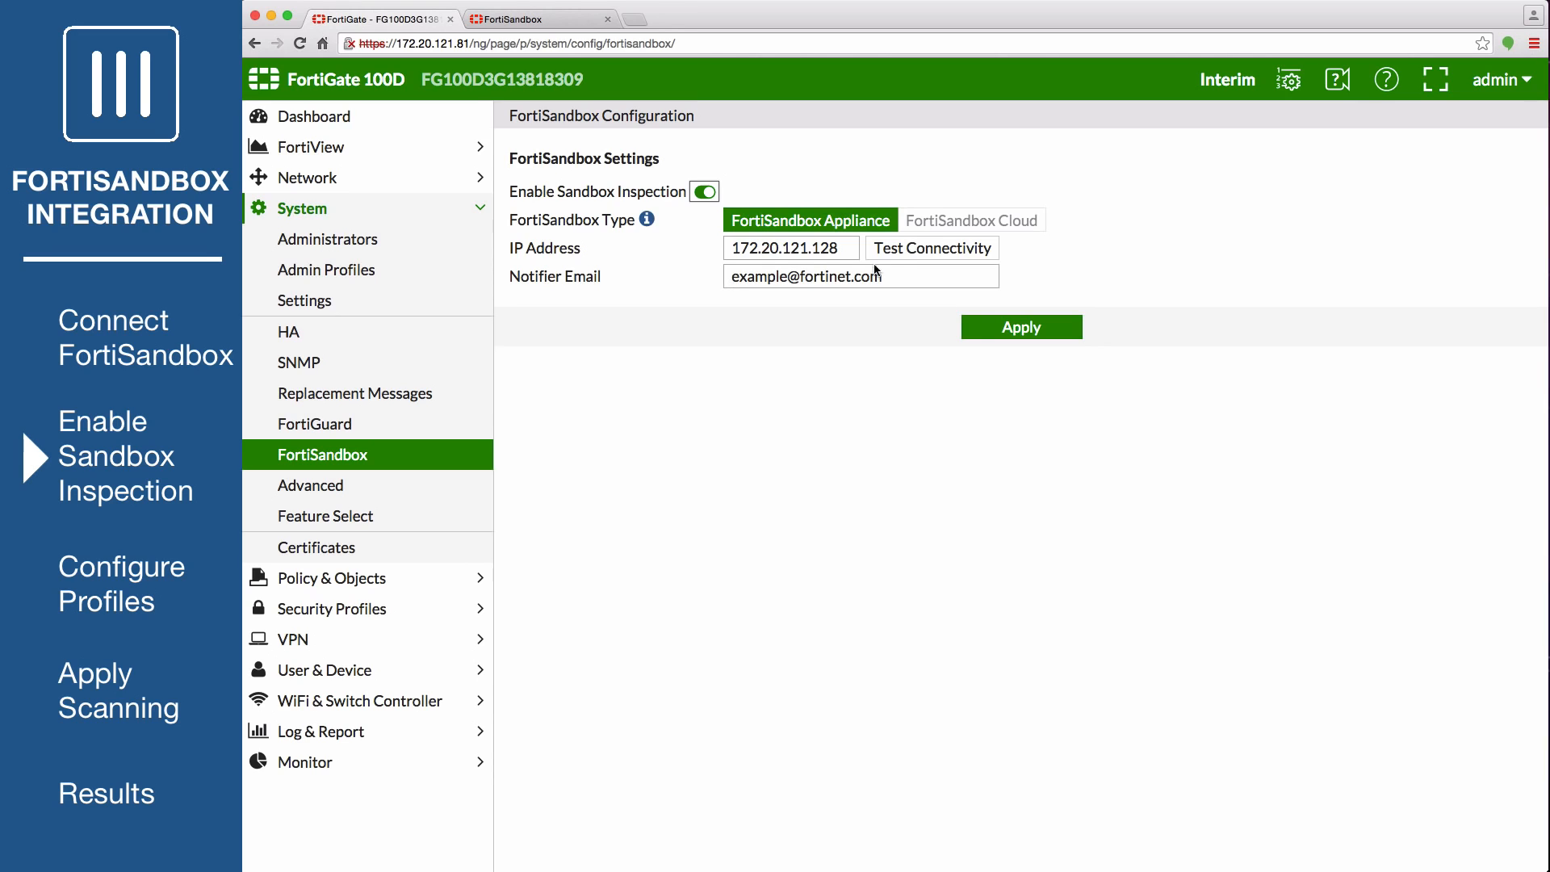
pyautogui.click(916, 247)
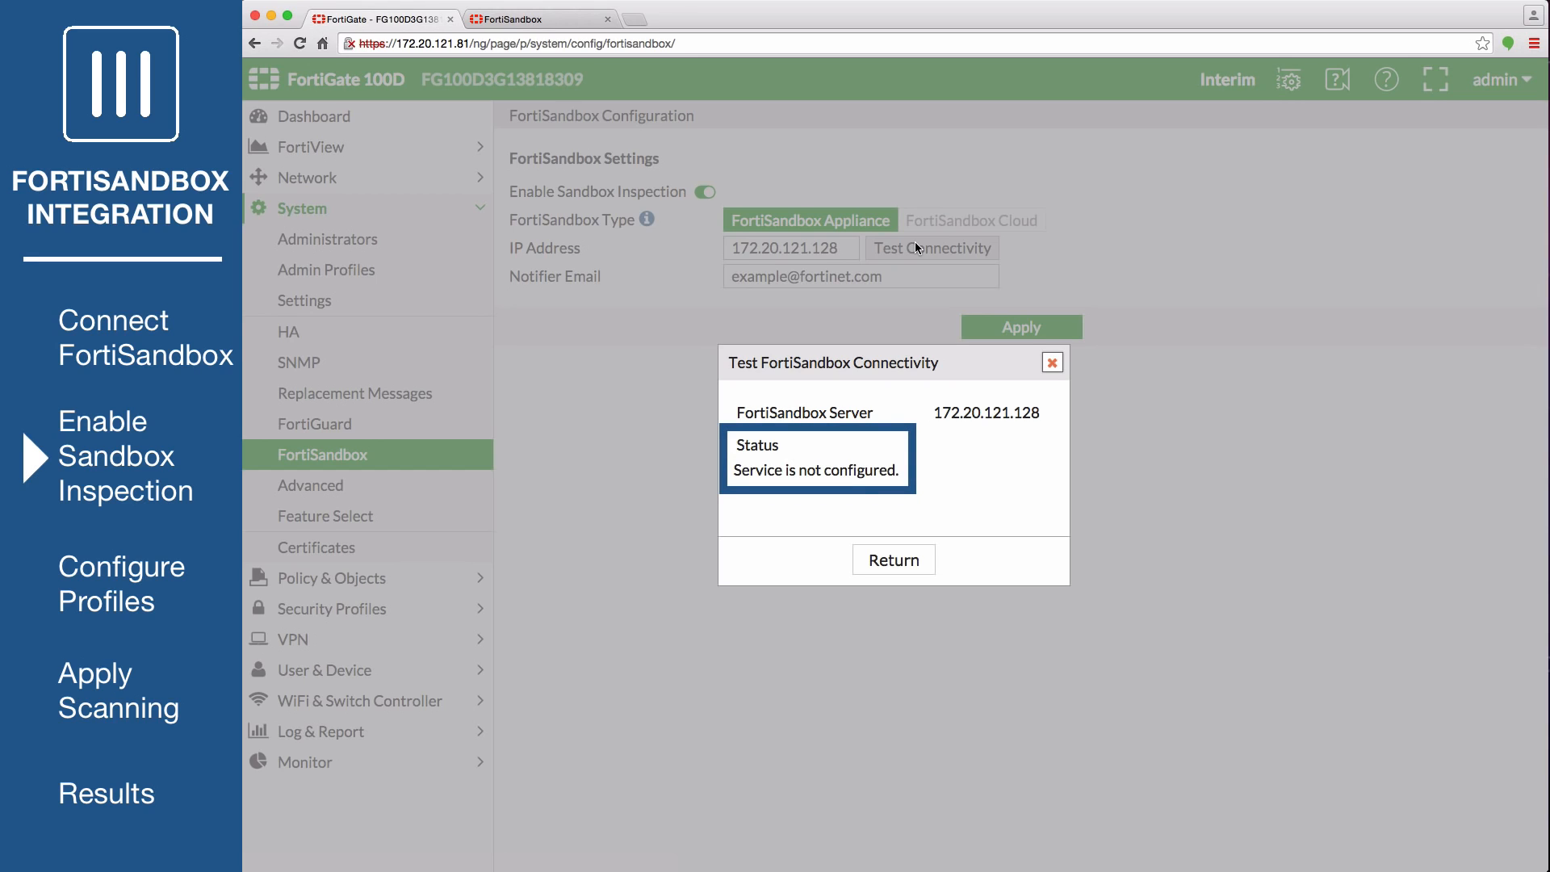
pyautogui.click(917, 560)
pyautogui.click(1009, 327)
pyautogui.click(1056, 625)
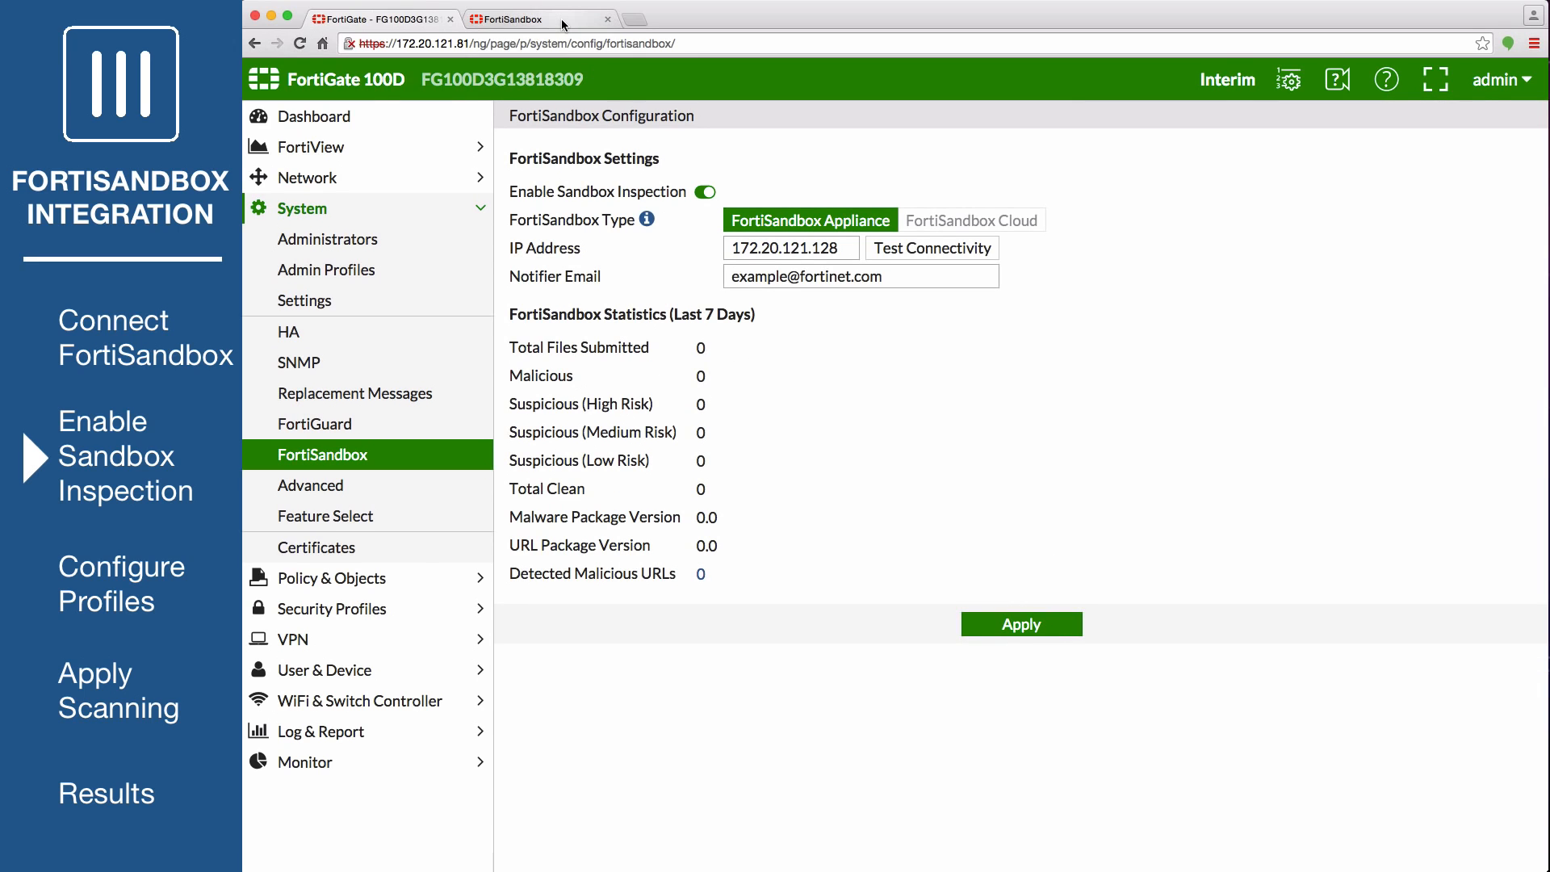
# - In FortiSandbox, authorize the file input device FG100D3G13818309, and retest the FortiSandbox connectivity from the FortiGate
pyautogui.click(549, 19)
pyautogui.click(392, 764)
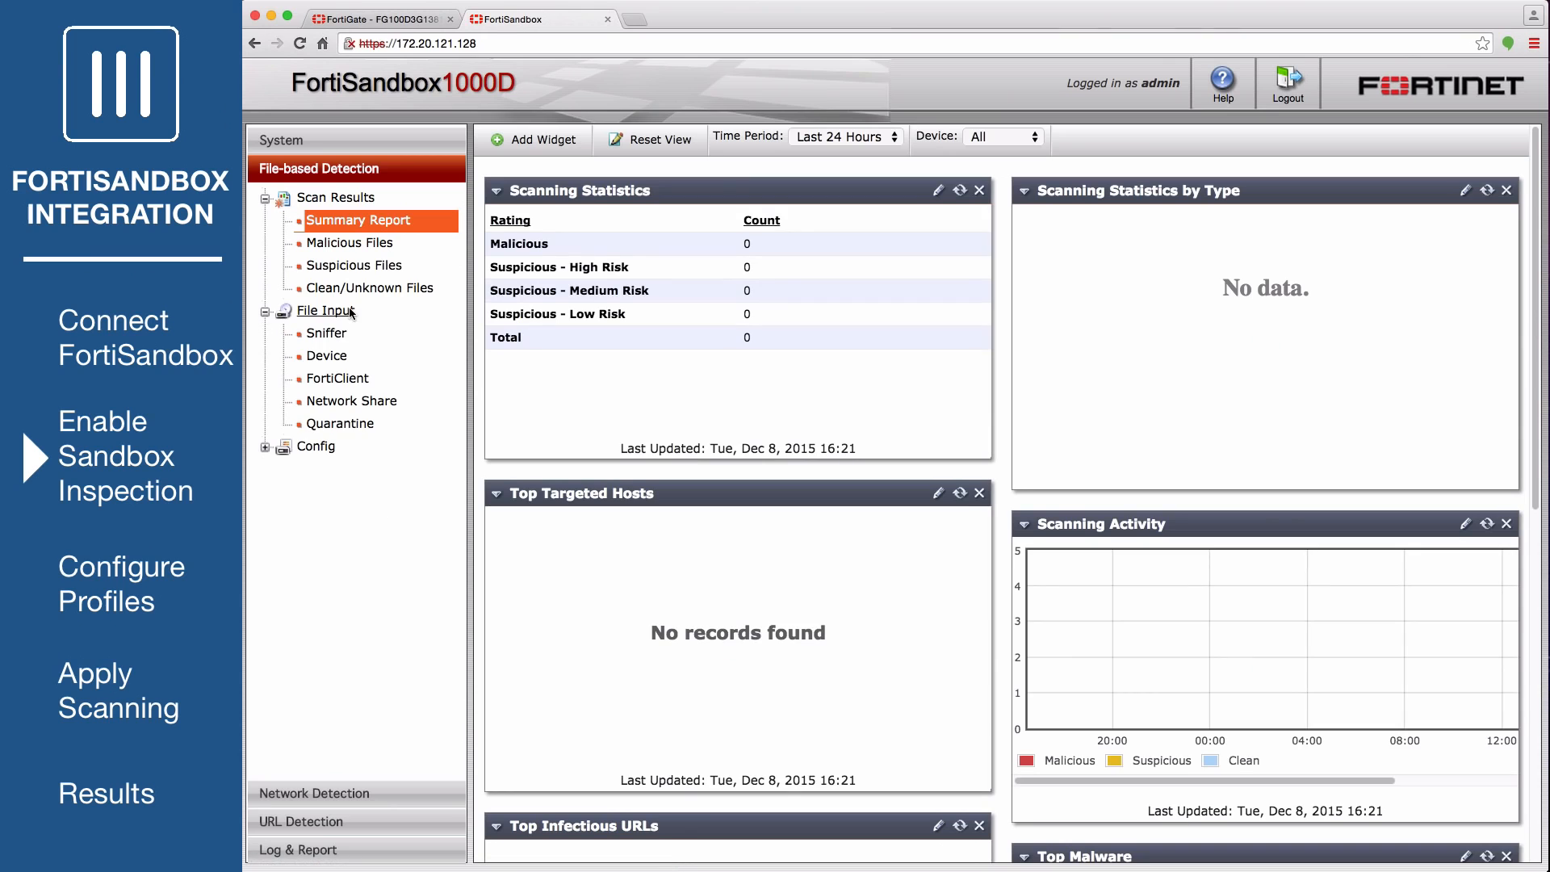
pyautogui.click(342, 359)
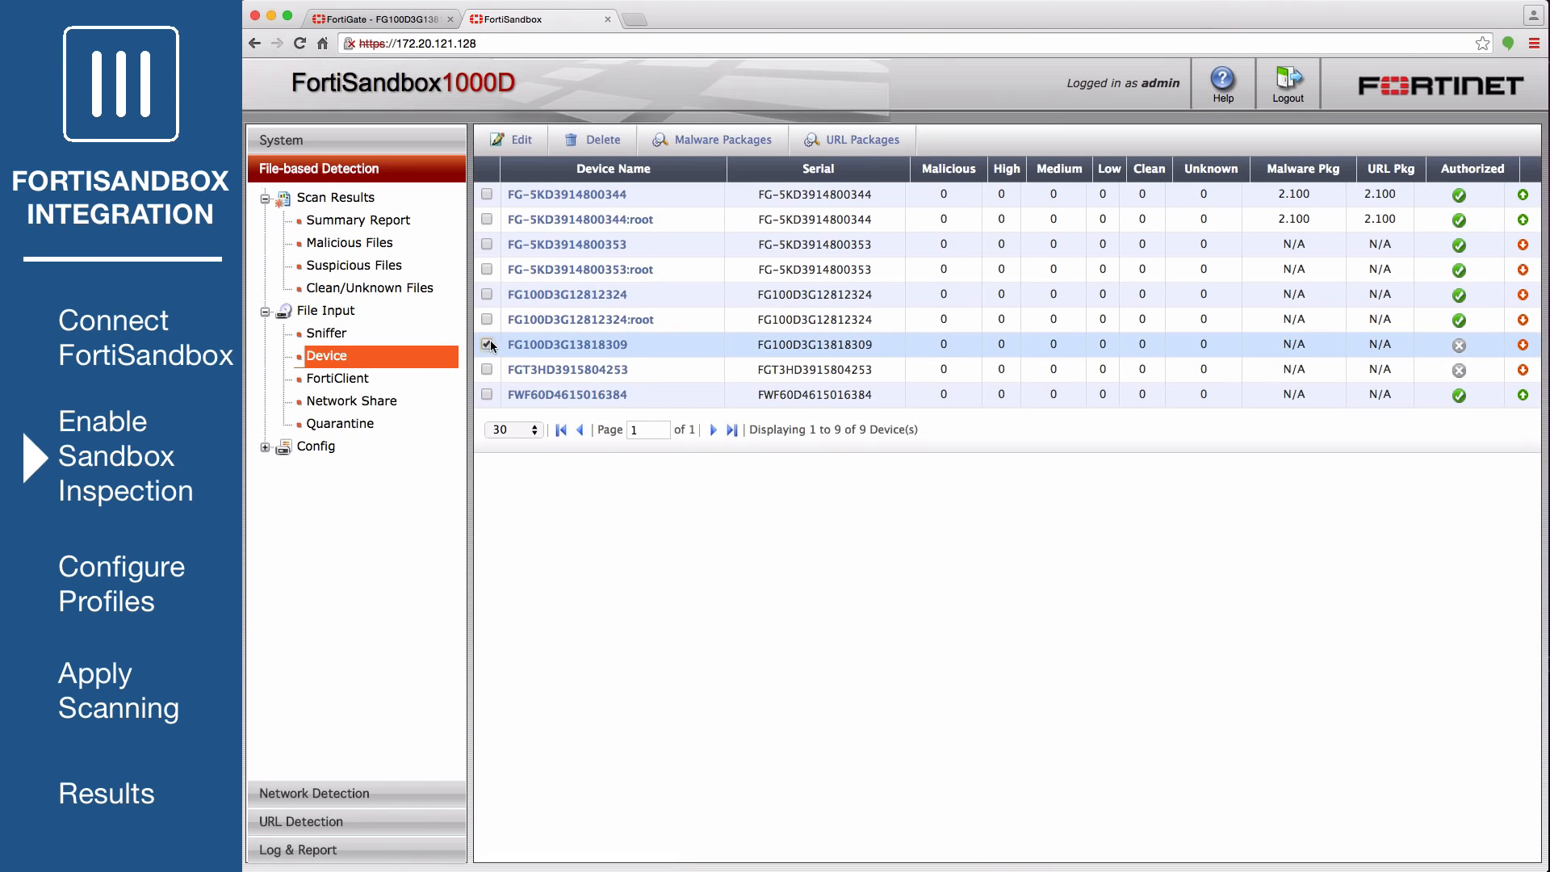
pyautogui.click(530, 345)
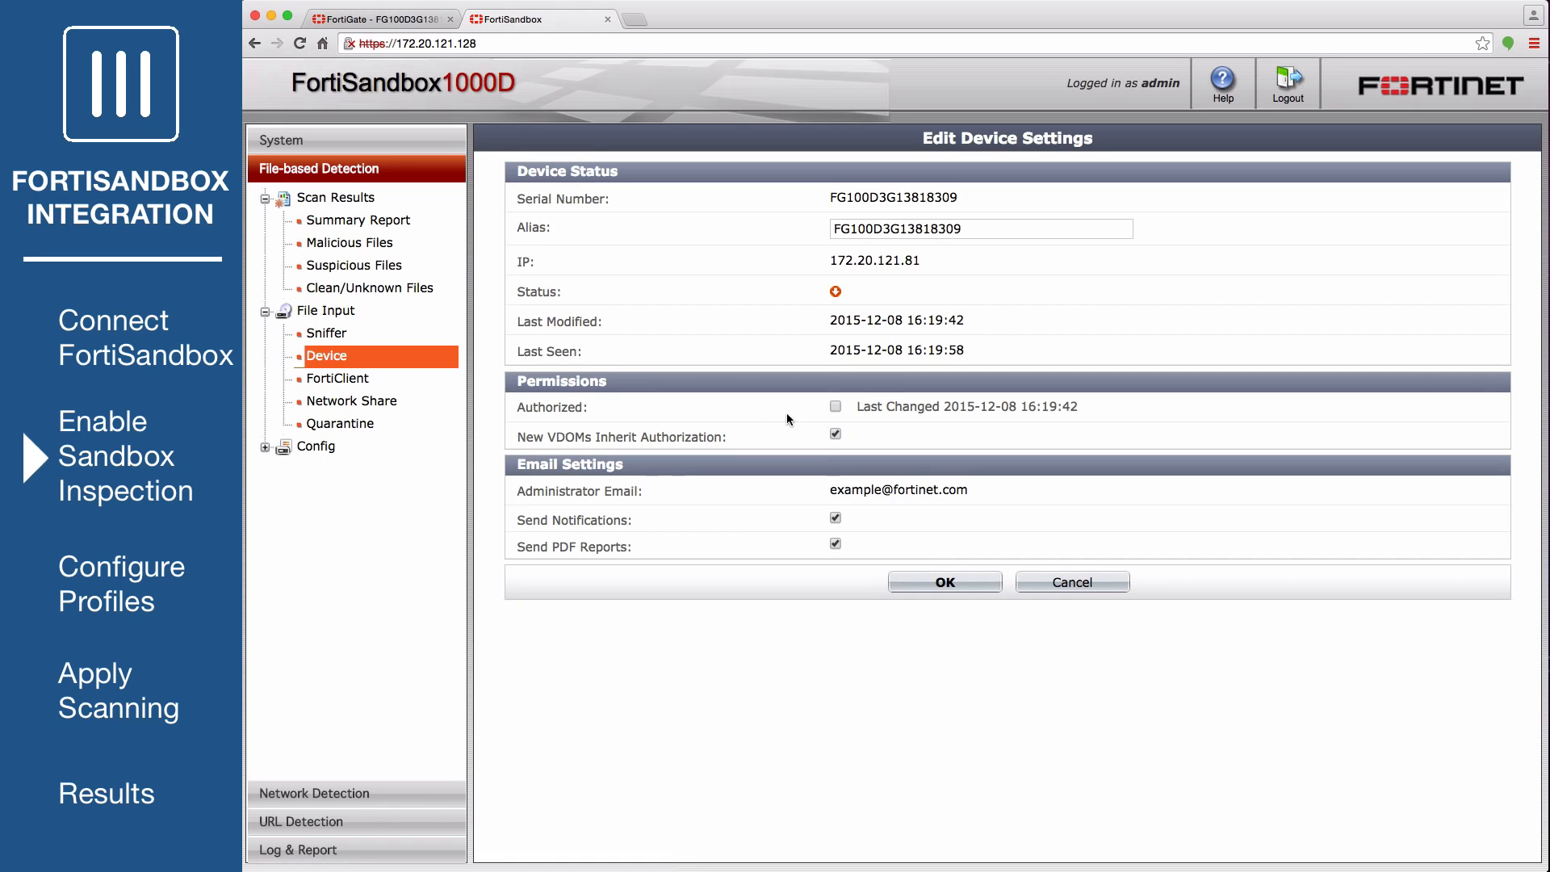
pyautogui.click(836, 406)
pyautogui.click(920, 580)
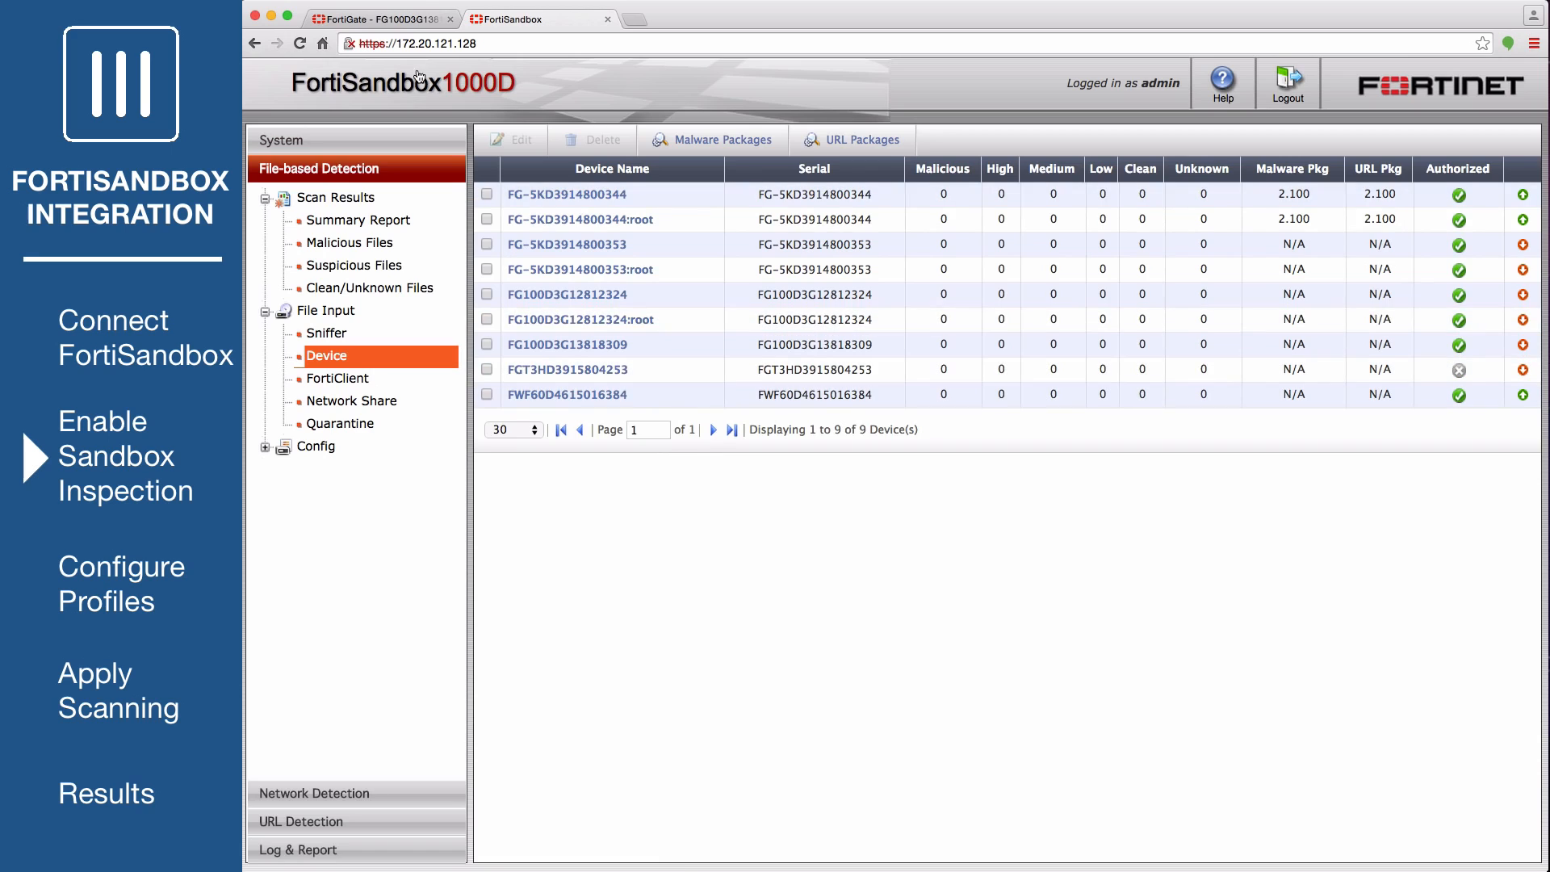
pyautogui.click(391, 19)
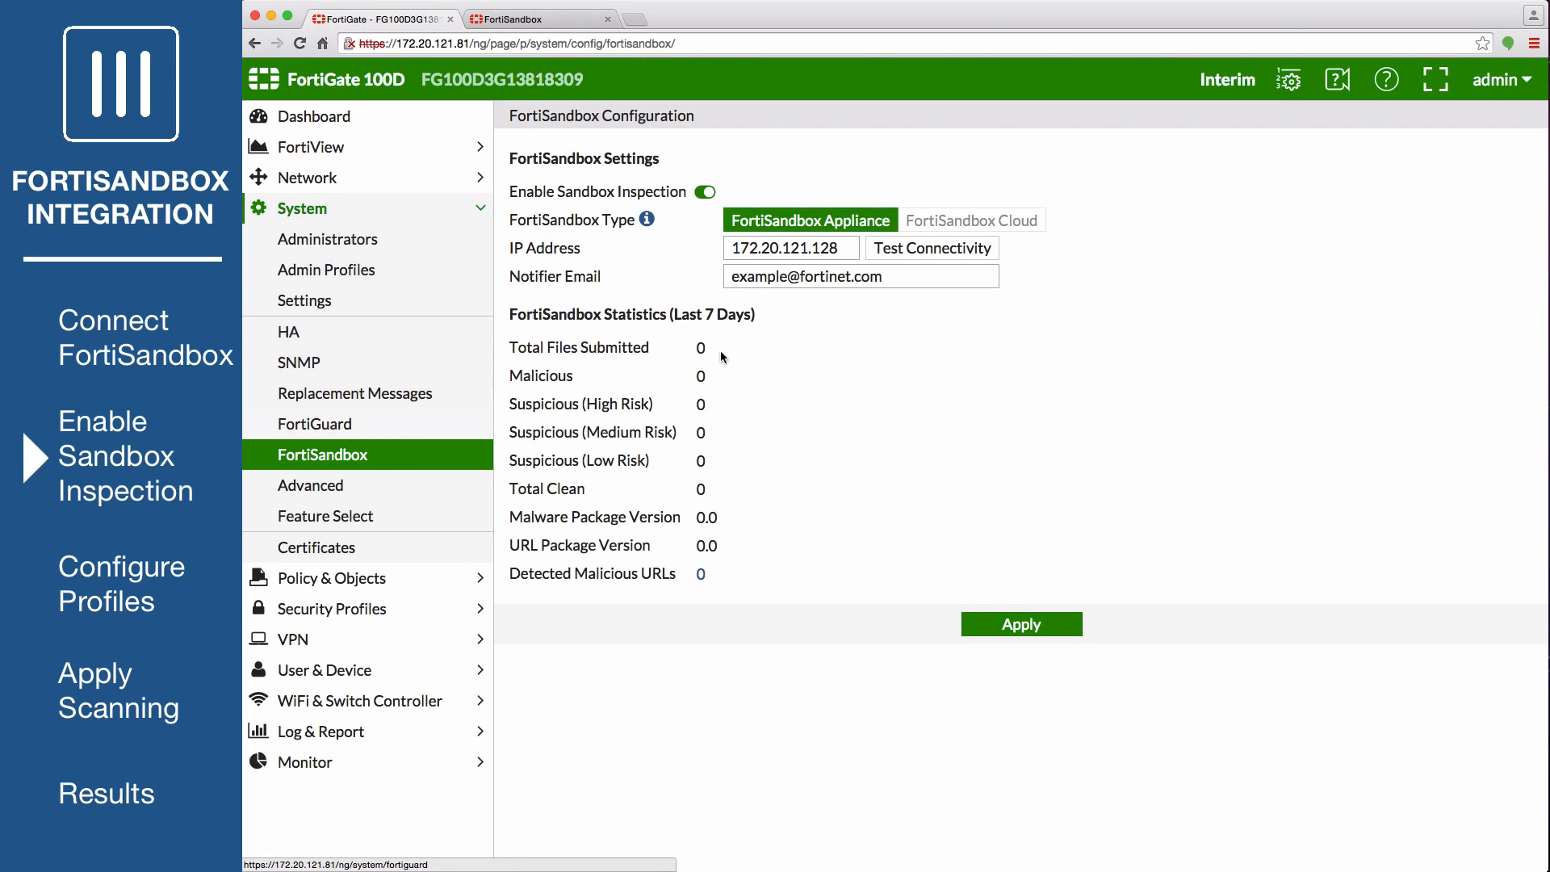
pyautogui.click(916, 248)
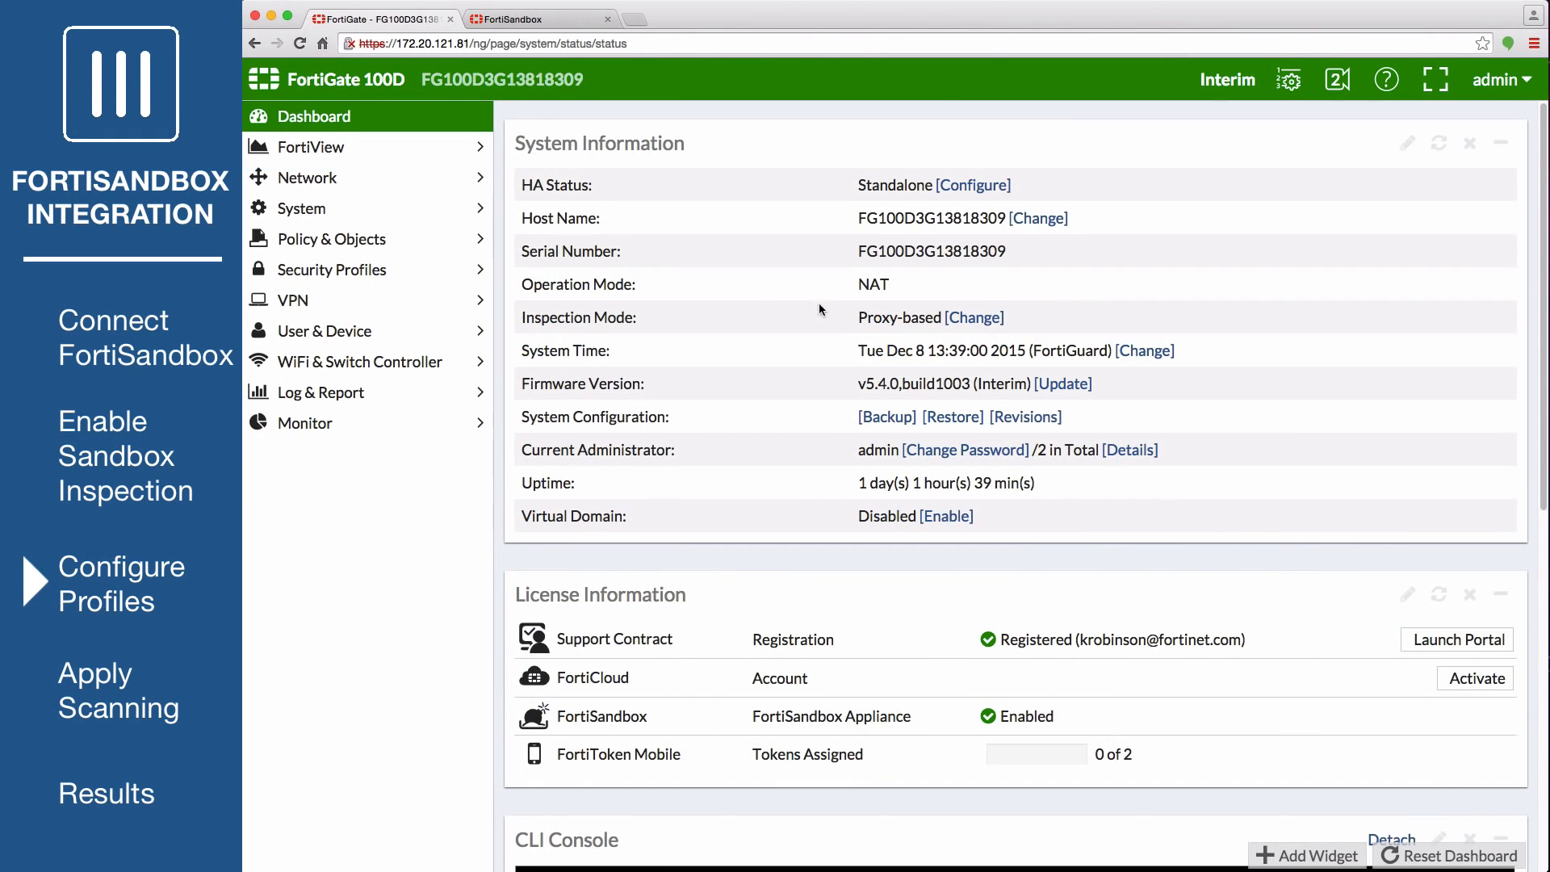
# - Enable the AntiVirus, Endpoint Control, Web Filter and Multiple Security Profiles features, and apply the changes
pyautogui.click(314, 208)
pyautogui.click(408, 516)
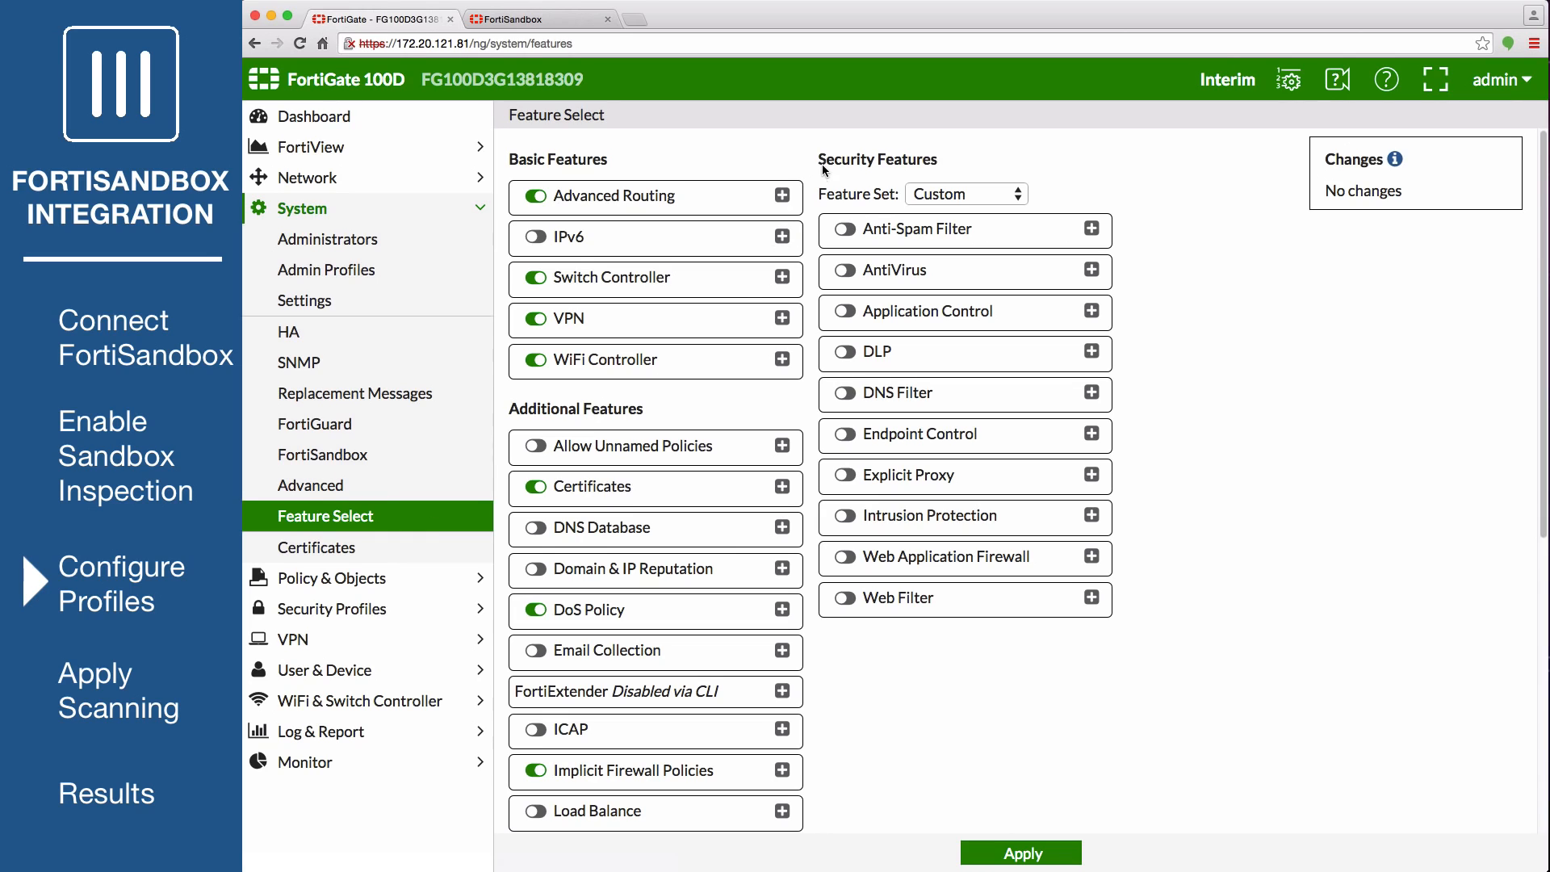
pyautogui.click(840, 271)
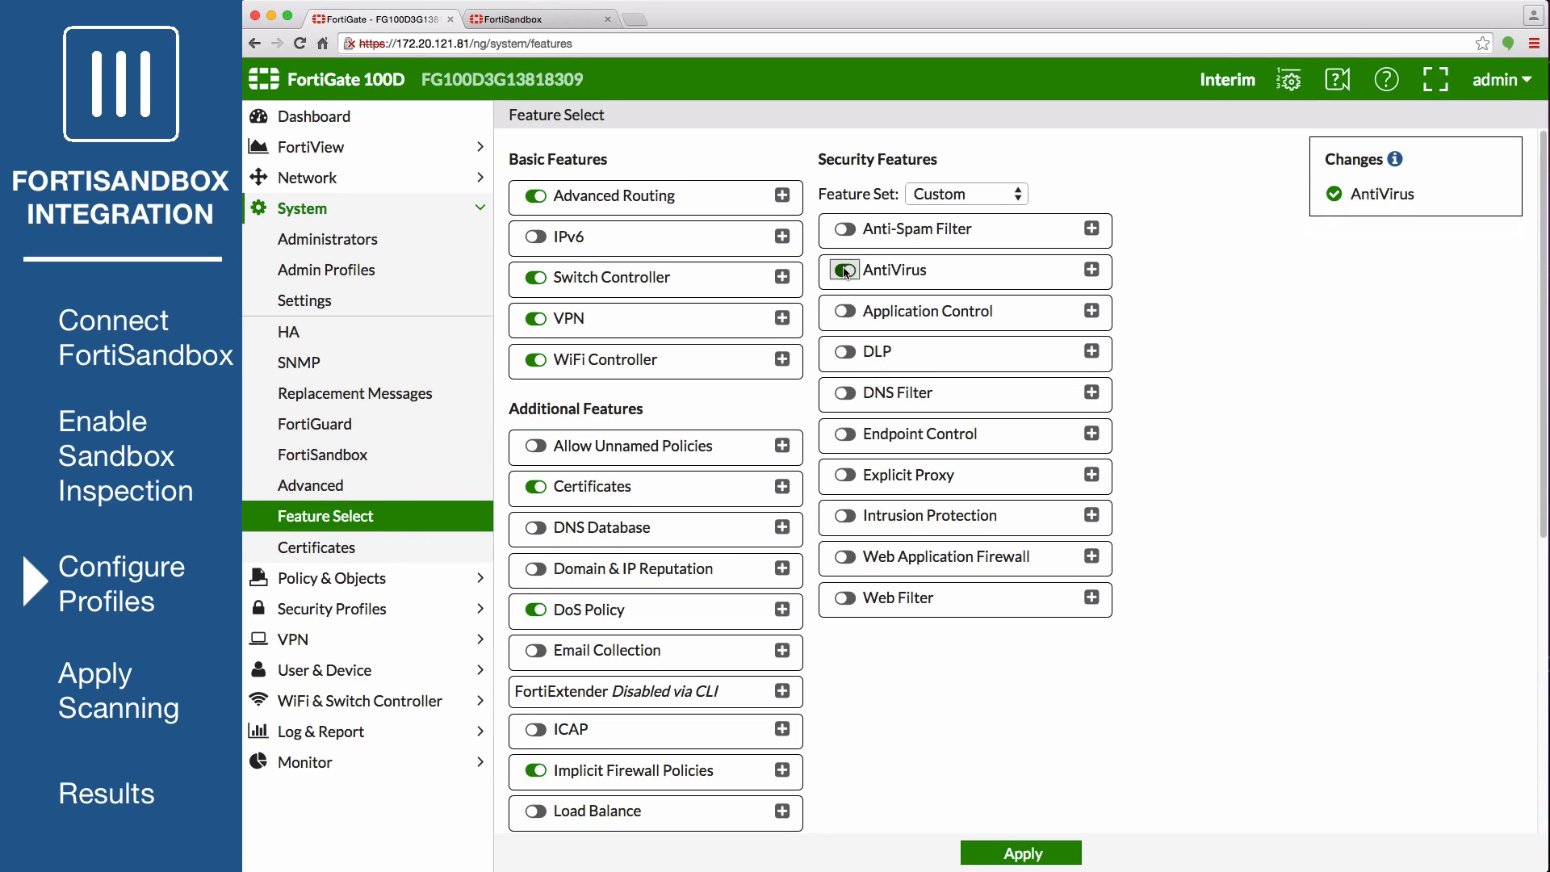
pyautogui.click(844, 434)
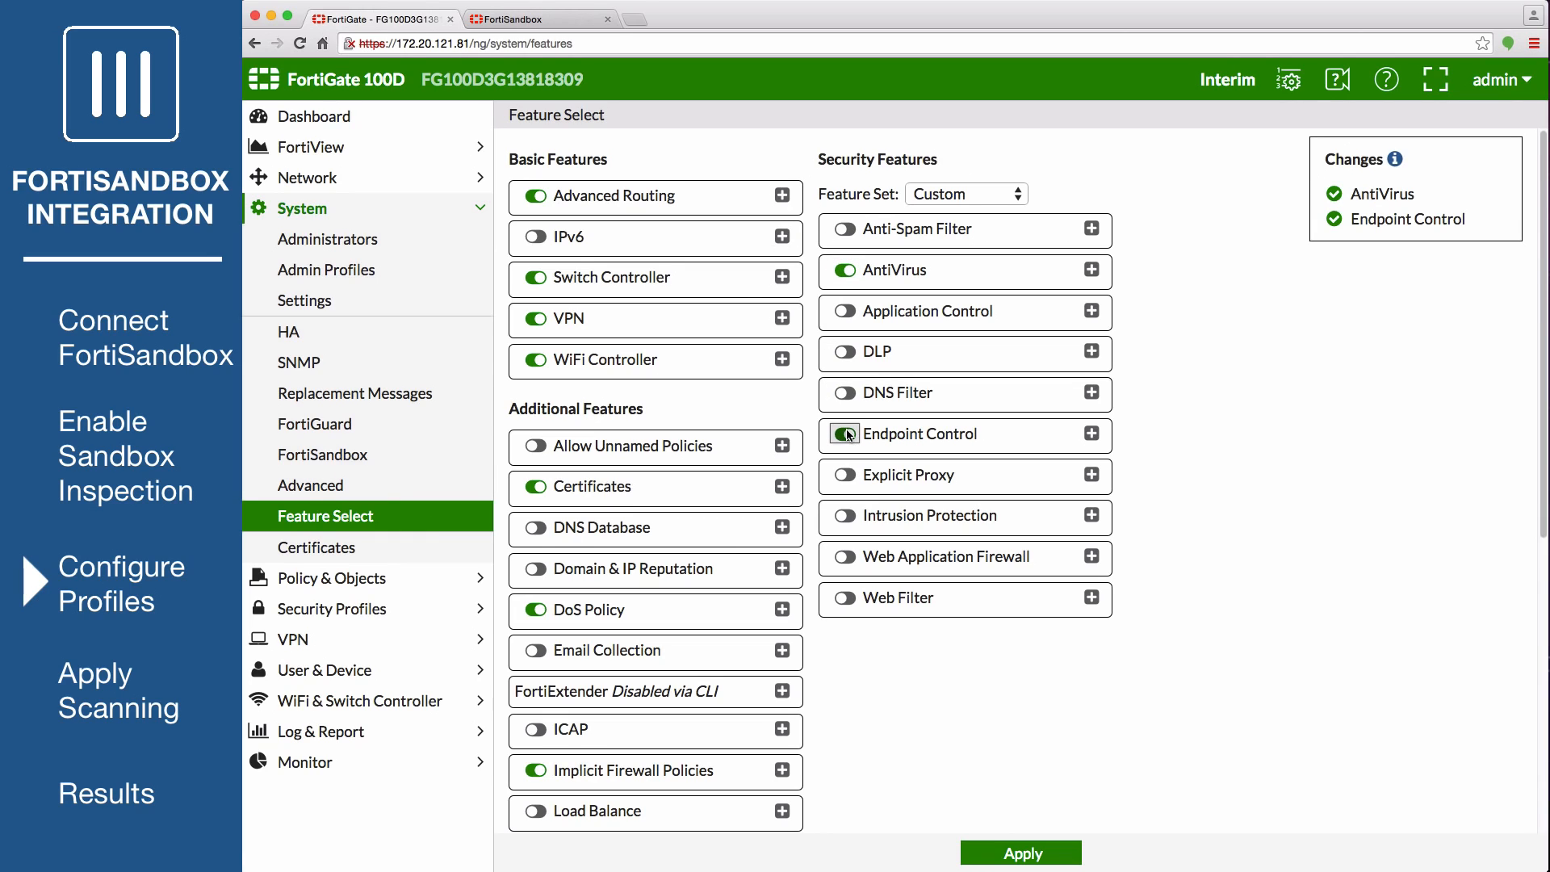
pyautogui.click(844, 598)
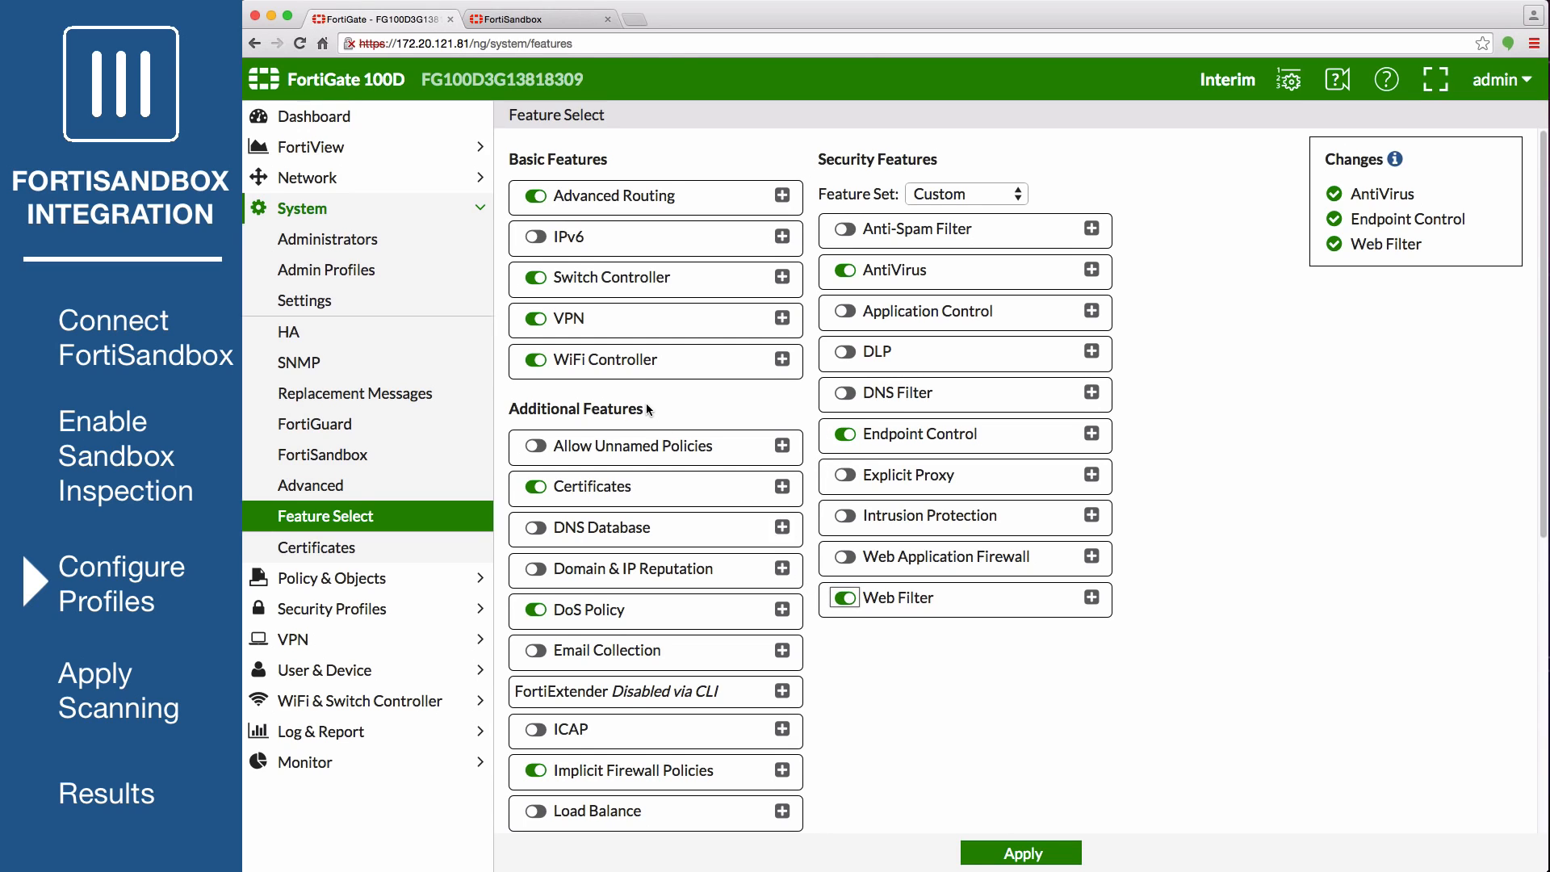
pyautogui.scroll(-5, 646, 411)
pyautogui.click(534, 745)
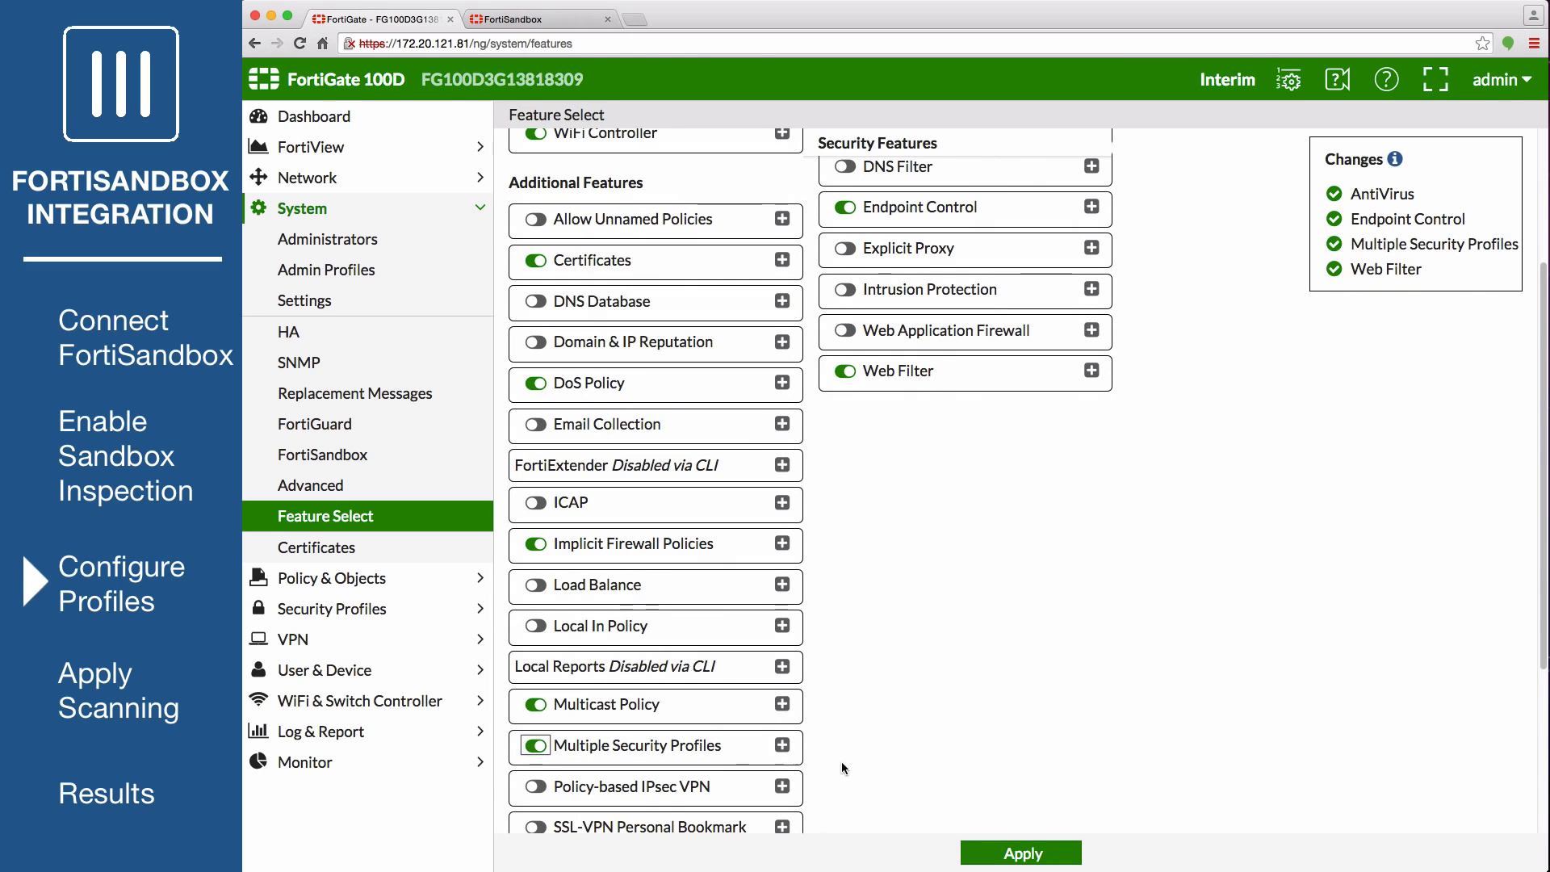
pyautogui.click(996, 852)
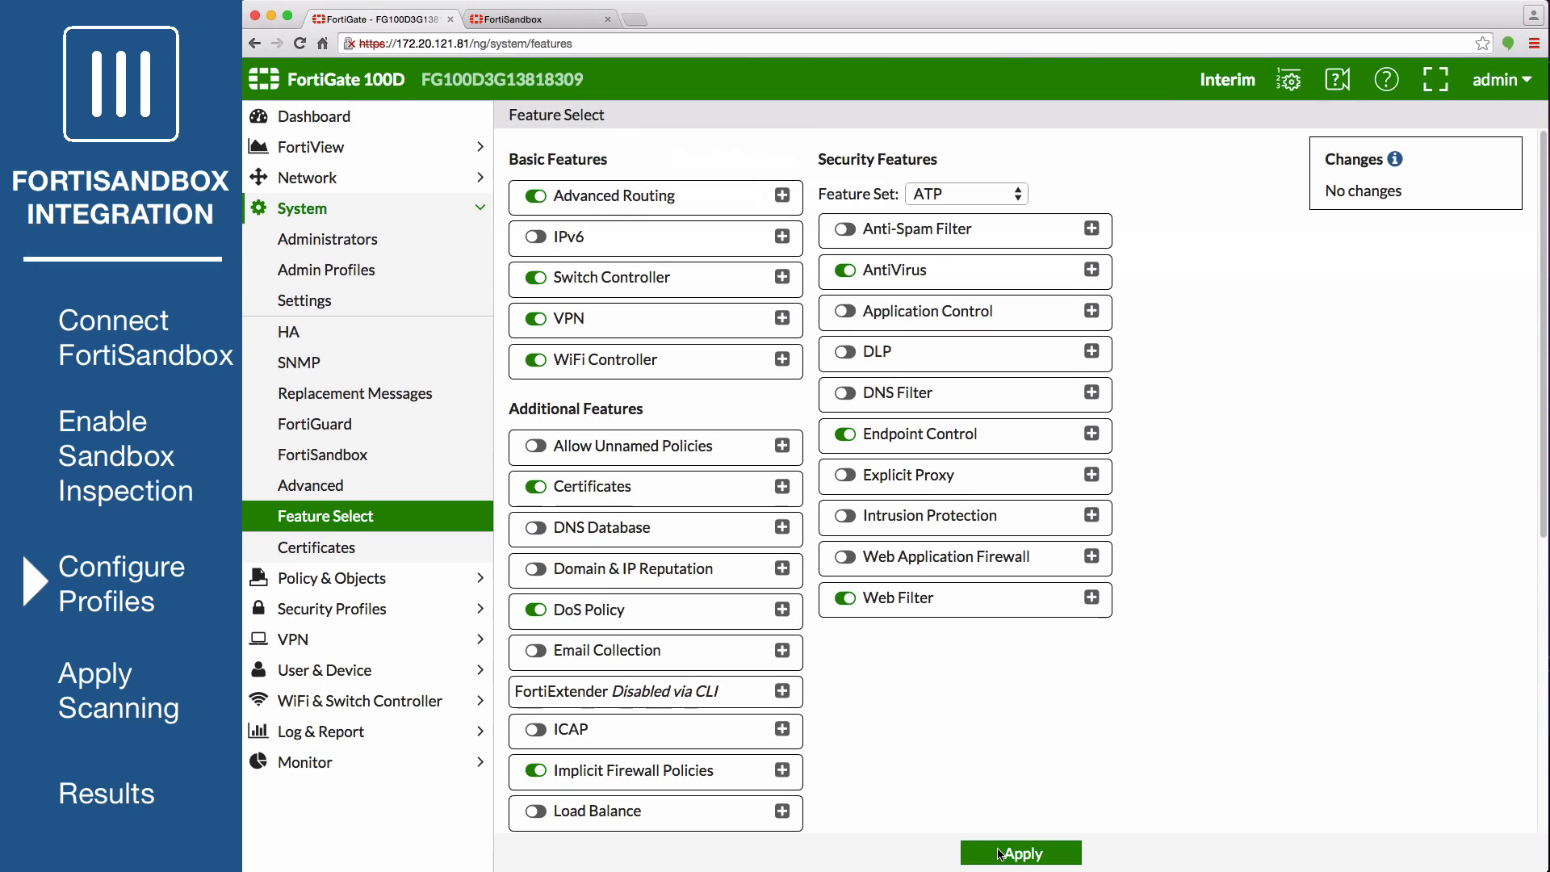
# - In the default AntiVirus profile, enable sending files to the FortiSandbox Appliance and using the FortiSandbox database, and apply
pyautogui.click(396, 612)
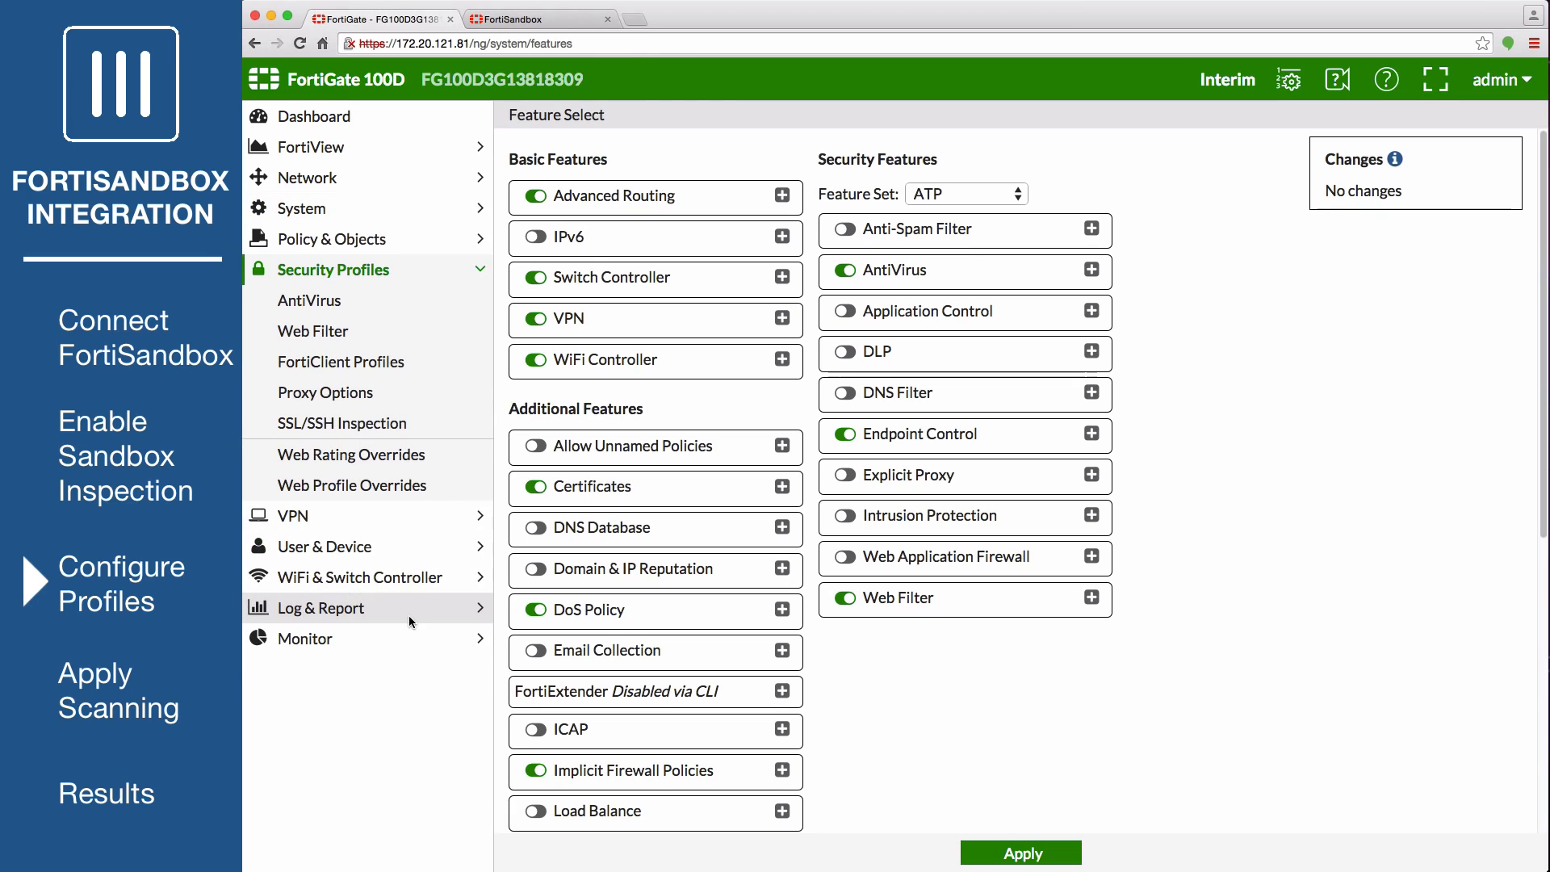
pyautogui.click(350, 302)
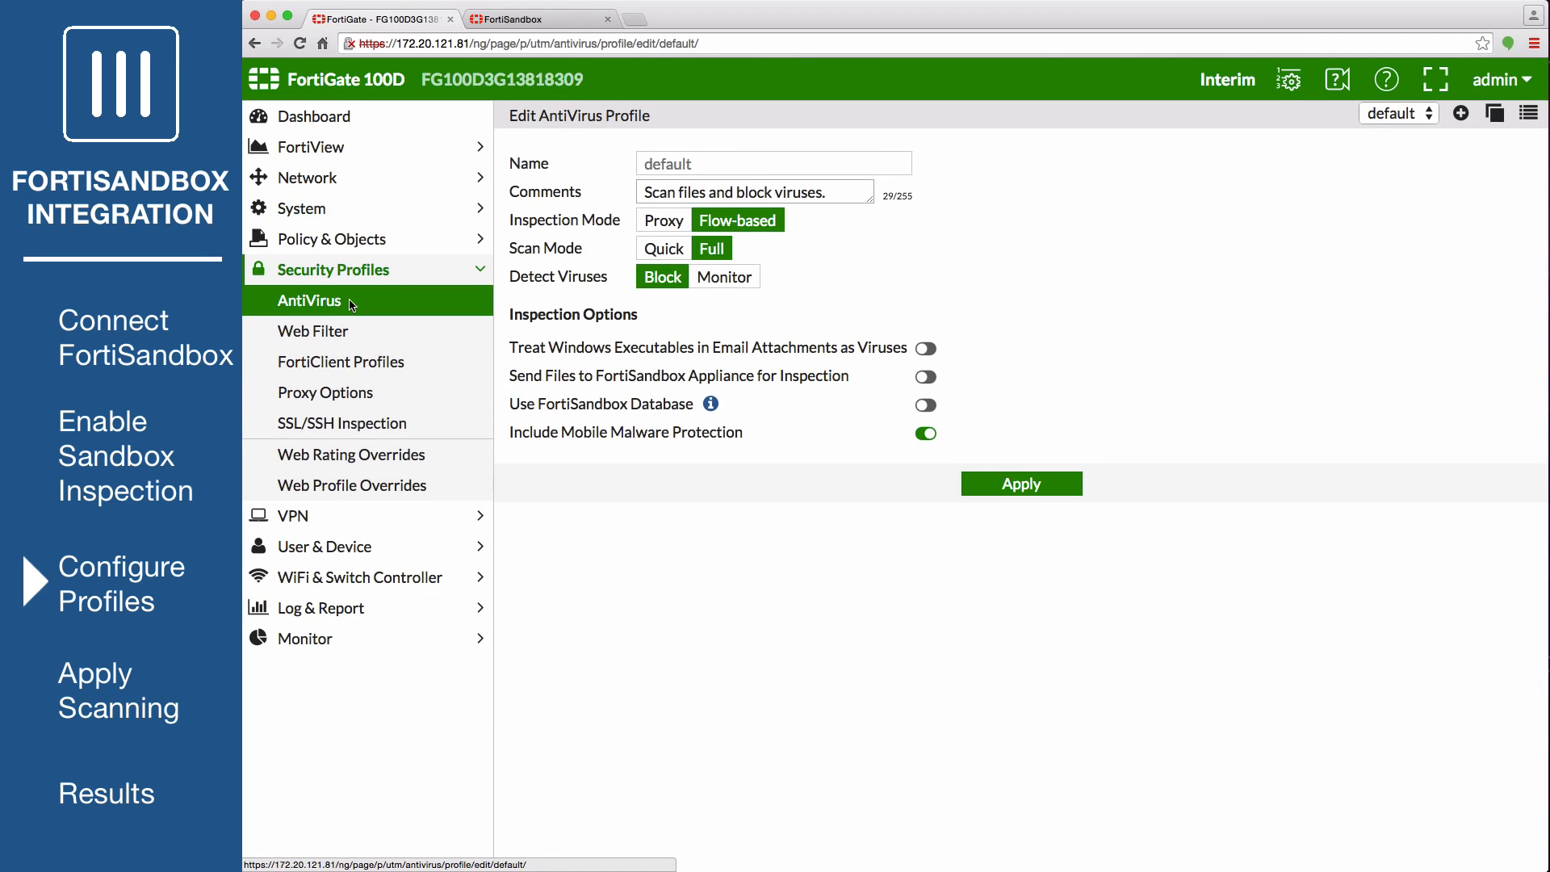
pyautogui.click(926, 378)
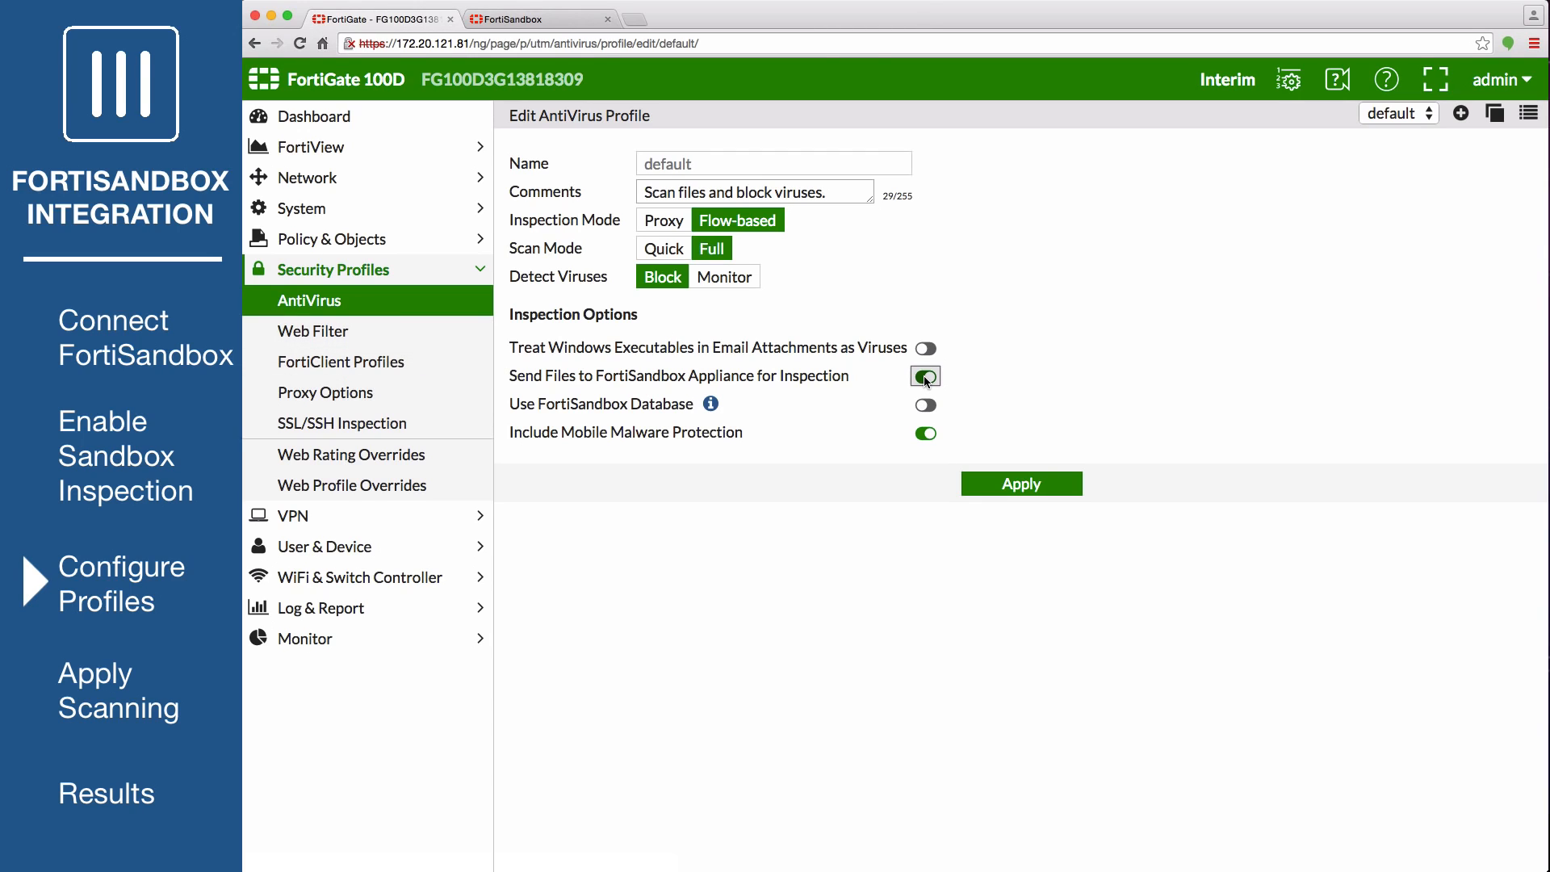
pyautogui.click(925, 404)
pyautogui.click(981, 484)
# - In the default Web Filter profile, enable blocking of malicious URLs discovered by FortiSandbox, and apply the change
pyautogui.click(354, 332)
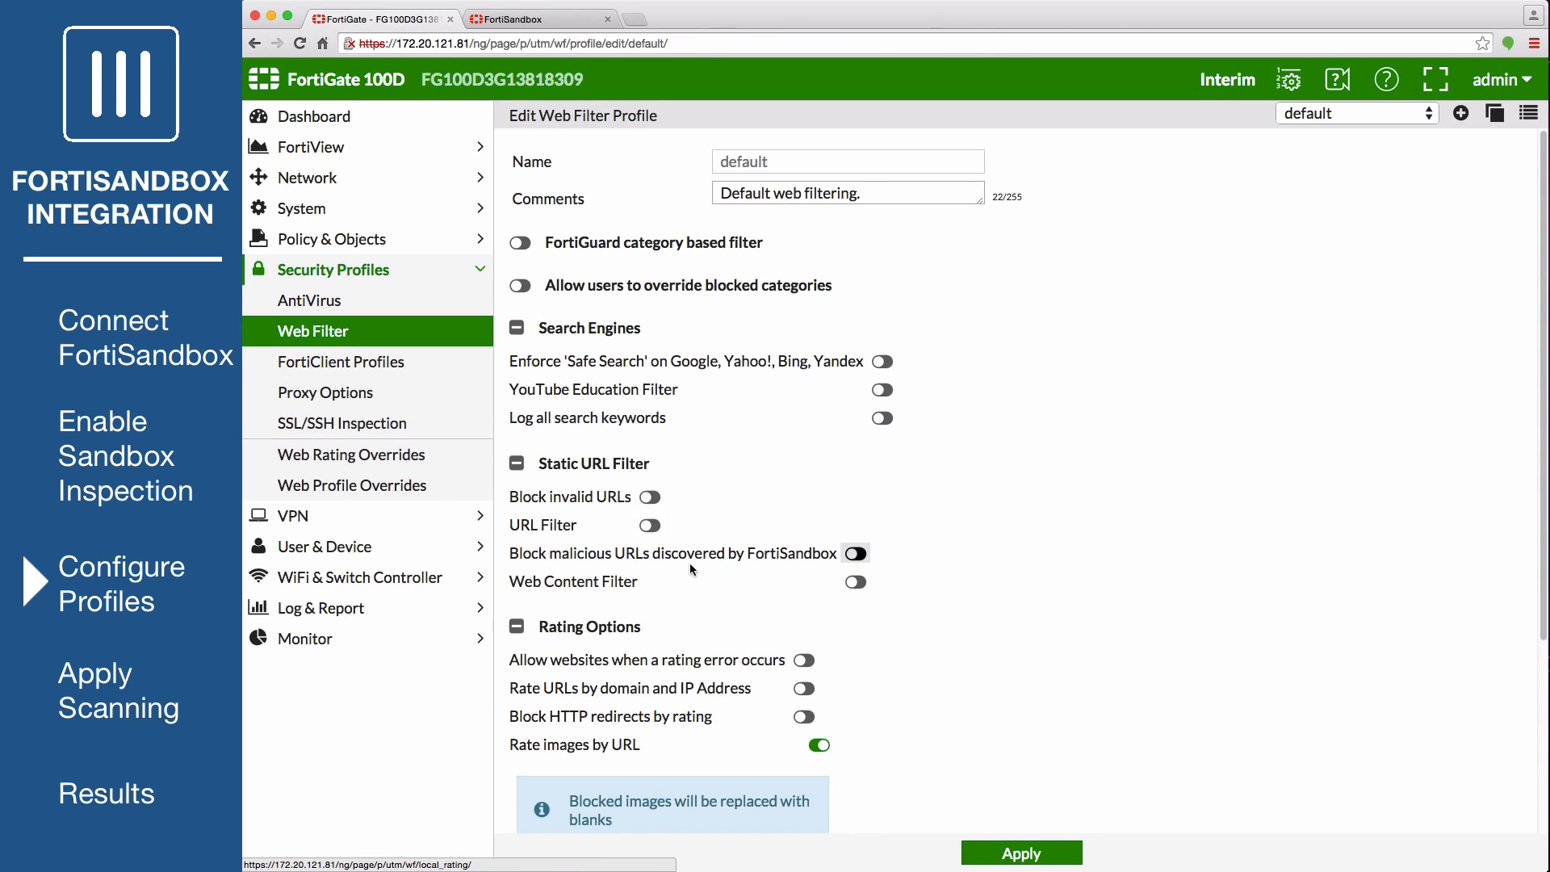
pyautogui.click(856, 555)
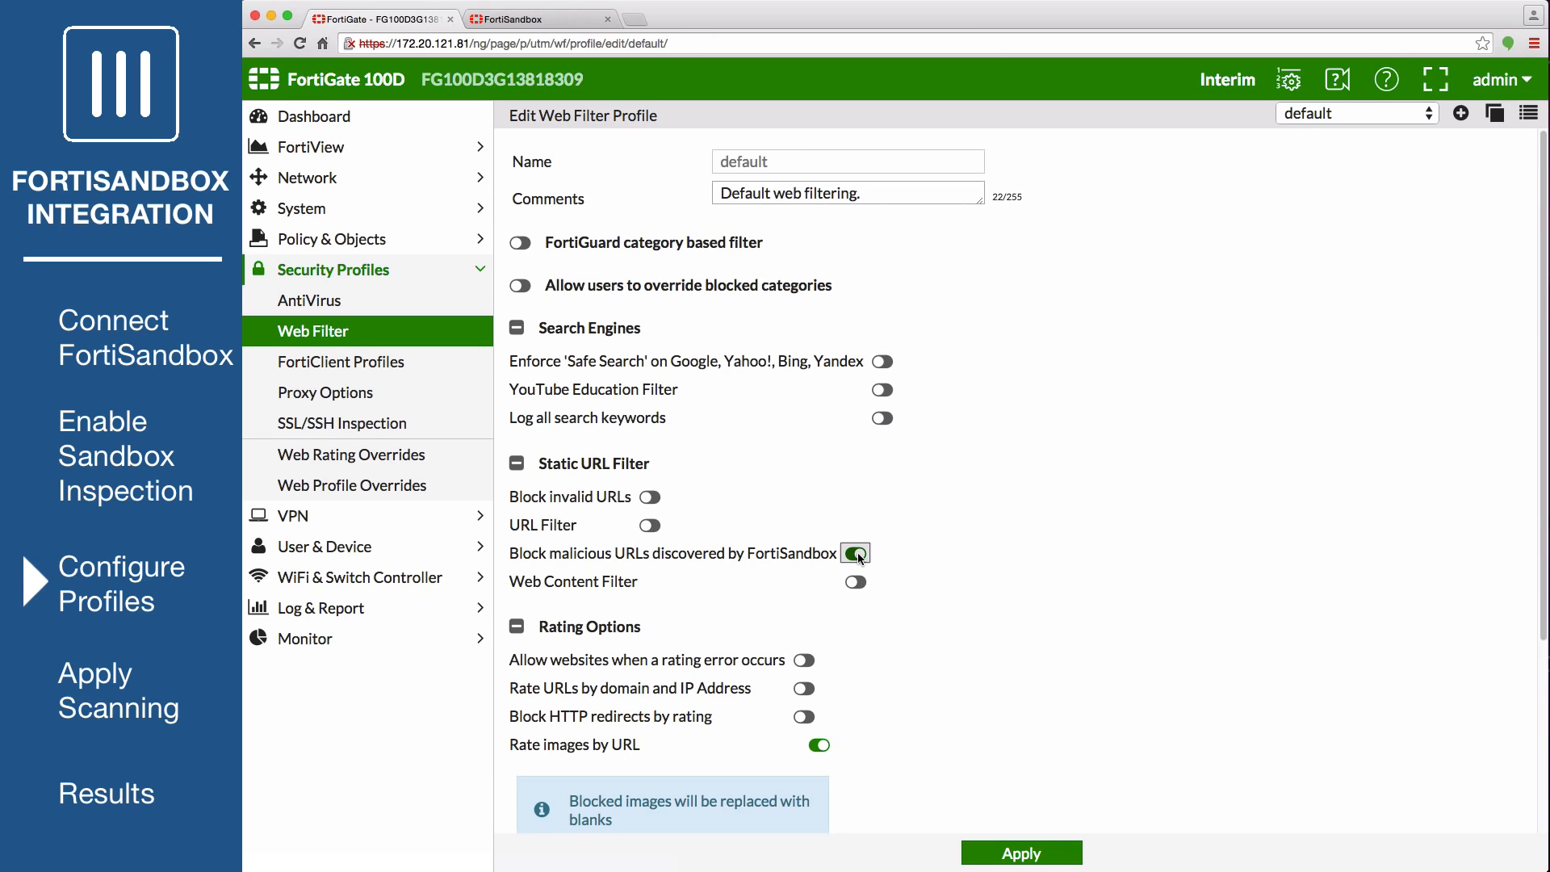
pyautogui.click(1005, 854)
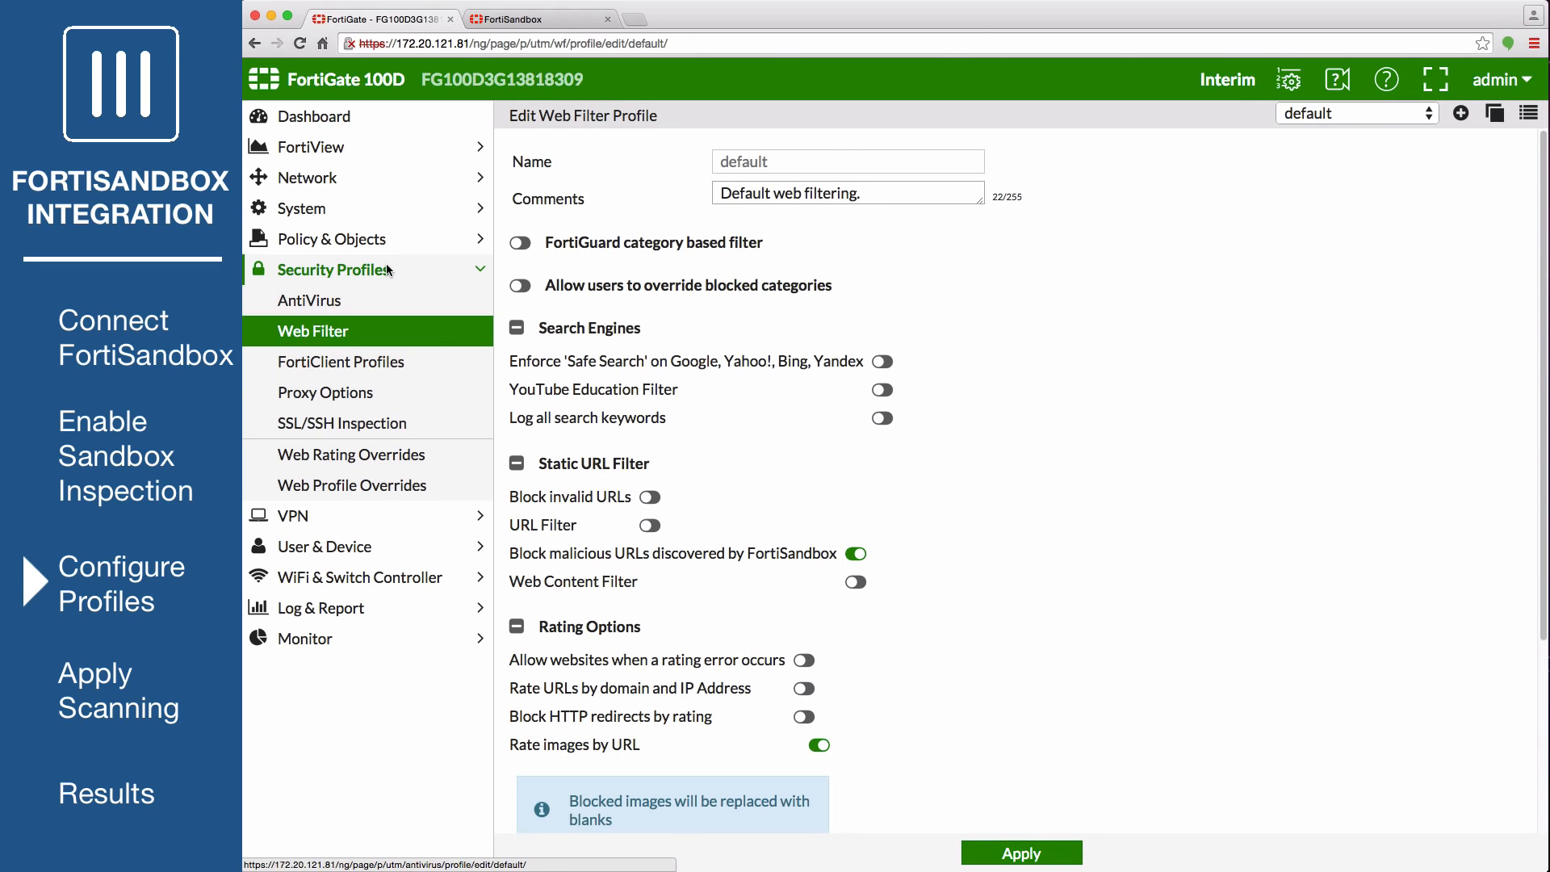
# - In the default FortiClient profile, enable Realtime Protection, Scan File Downloads and Scan with FortiSandbox, with FortiSandbox IP 172.20.121.128
pyautogui.click(424, 362)
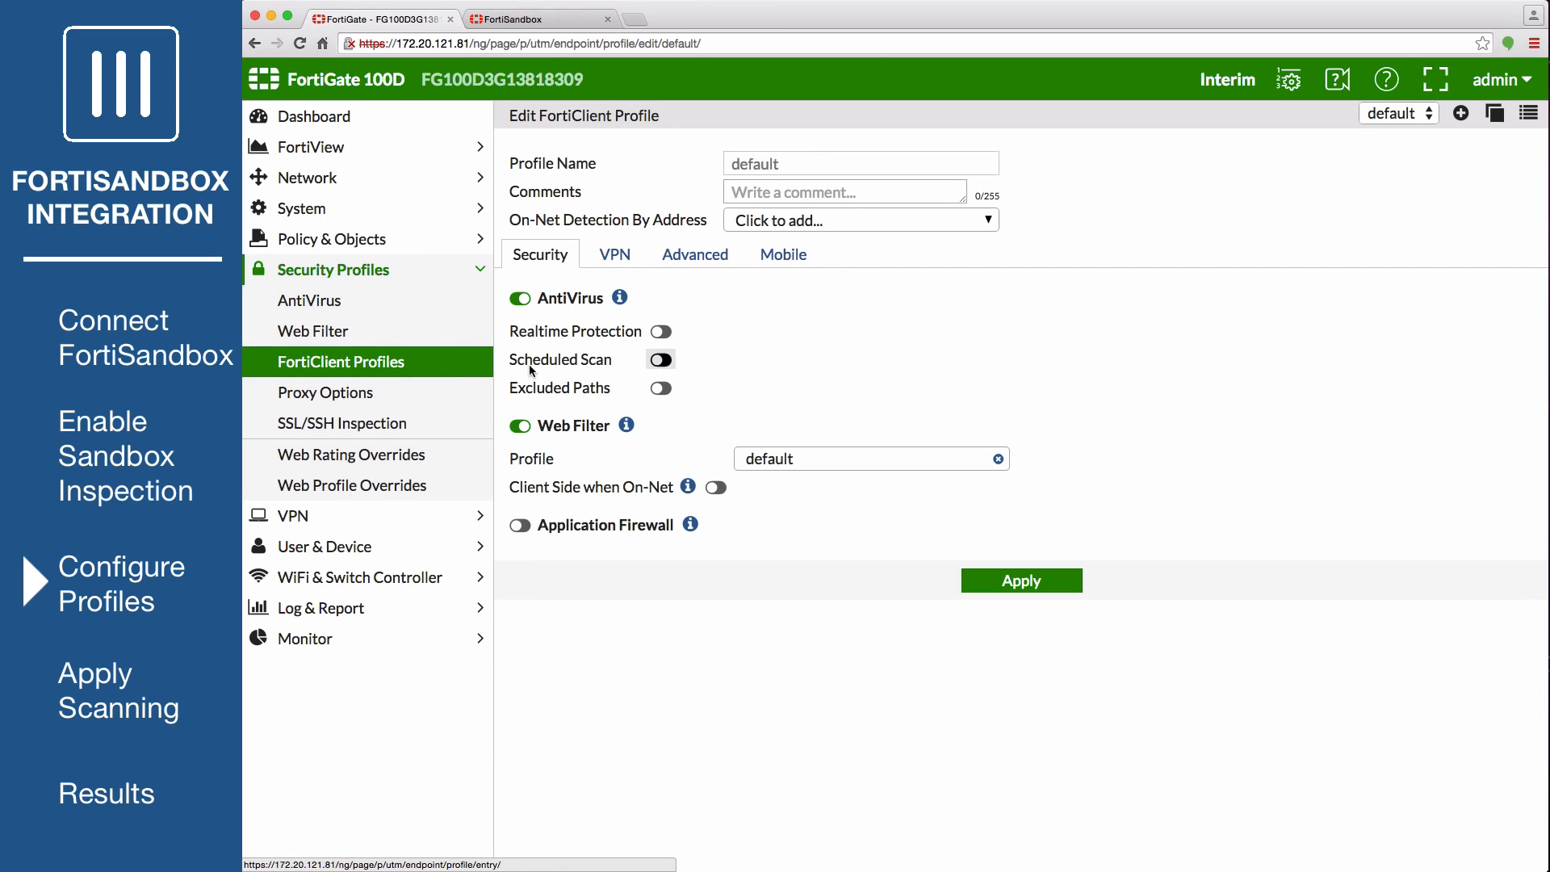
pyautogui.click(660, 332)
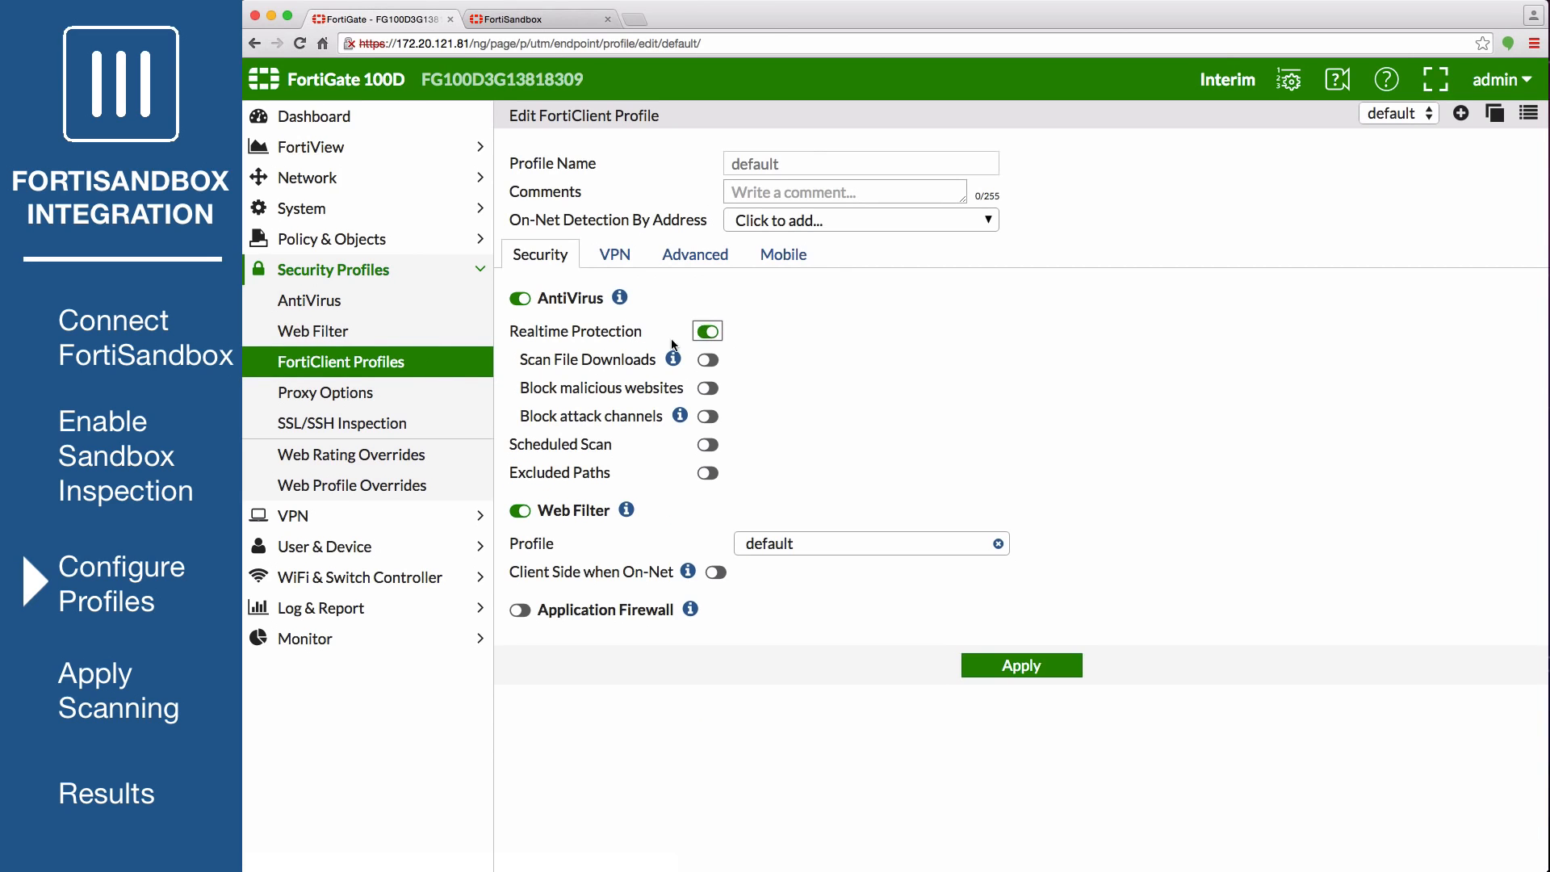
pyautogui.click(708, 360)
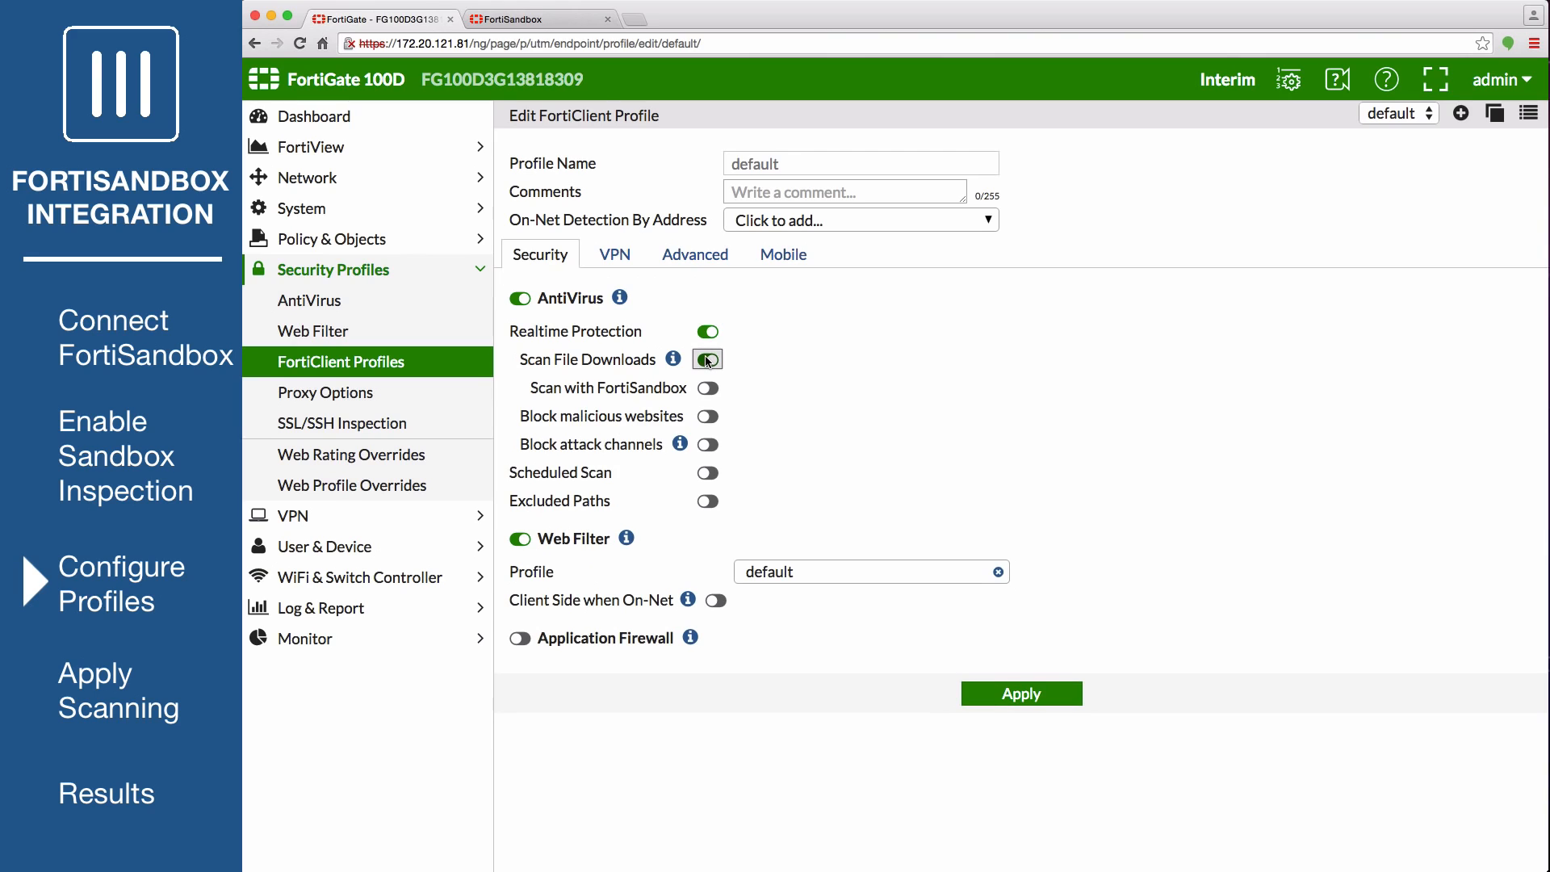
pyautogui.click(708, 389)
pyautogui.click(833, 415)
pyautogui.write('172.20.121.128')
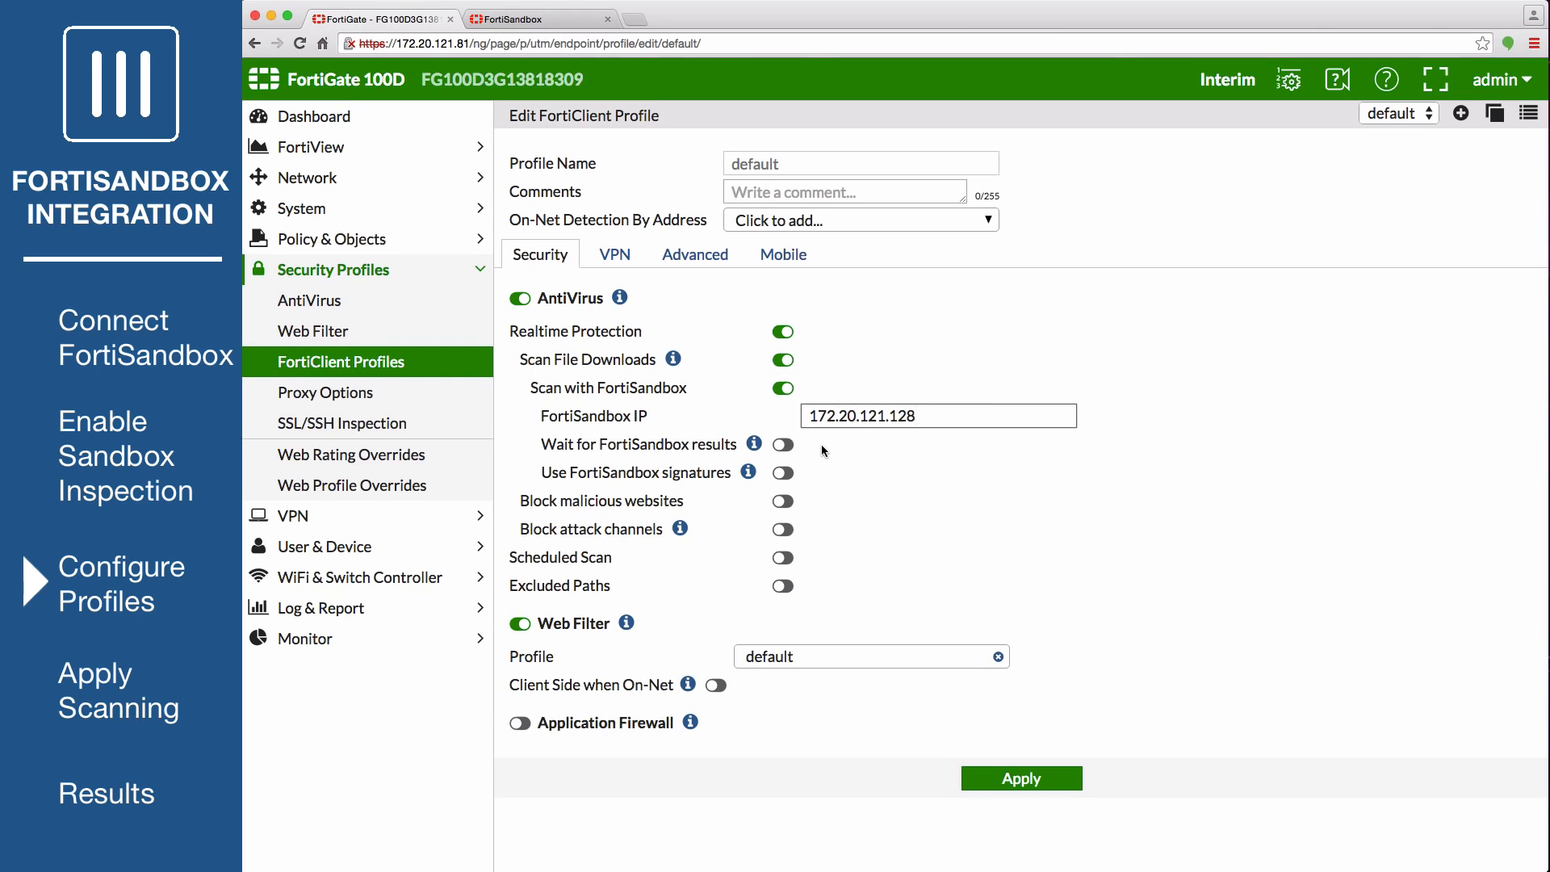
# - Enable waiting for FortiSandbox results and using FortiSandbox signatures in the FortiClient profile, and apply the settings
pyautogui.click(783, 444)
pyautogui.click(784, 473)
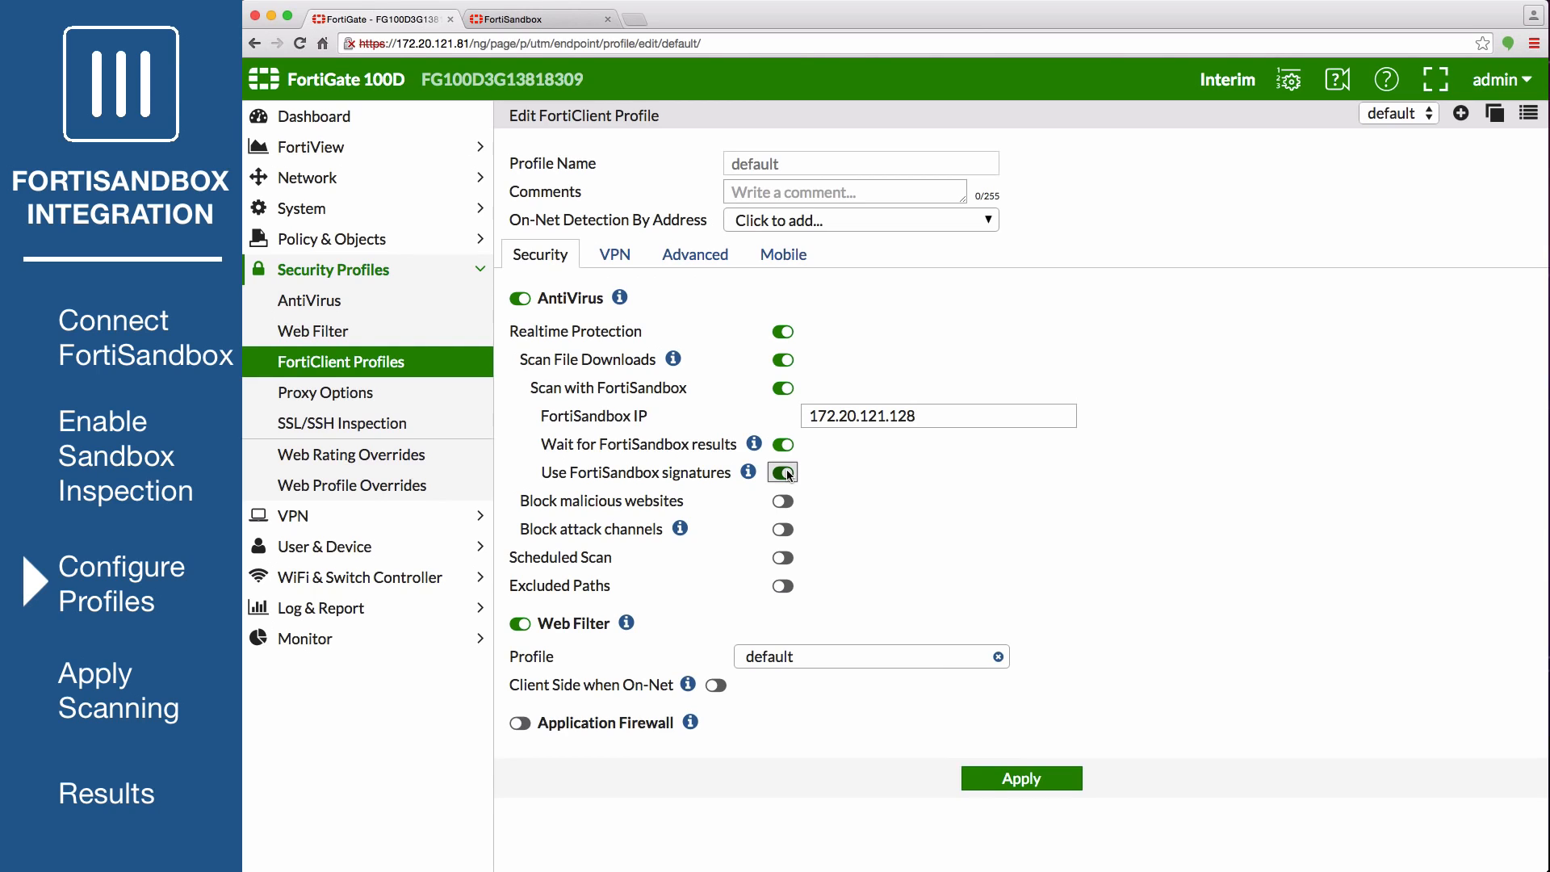
pyautogui.click(990, 782)
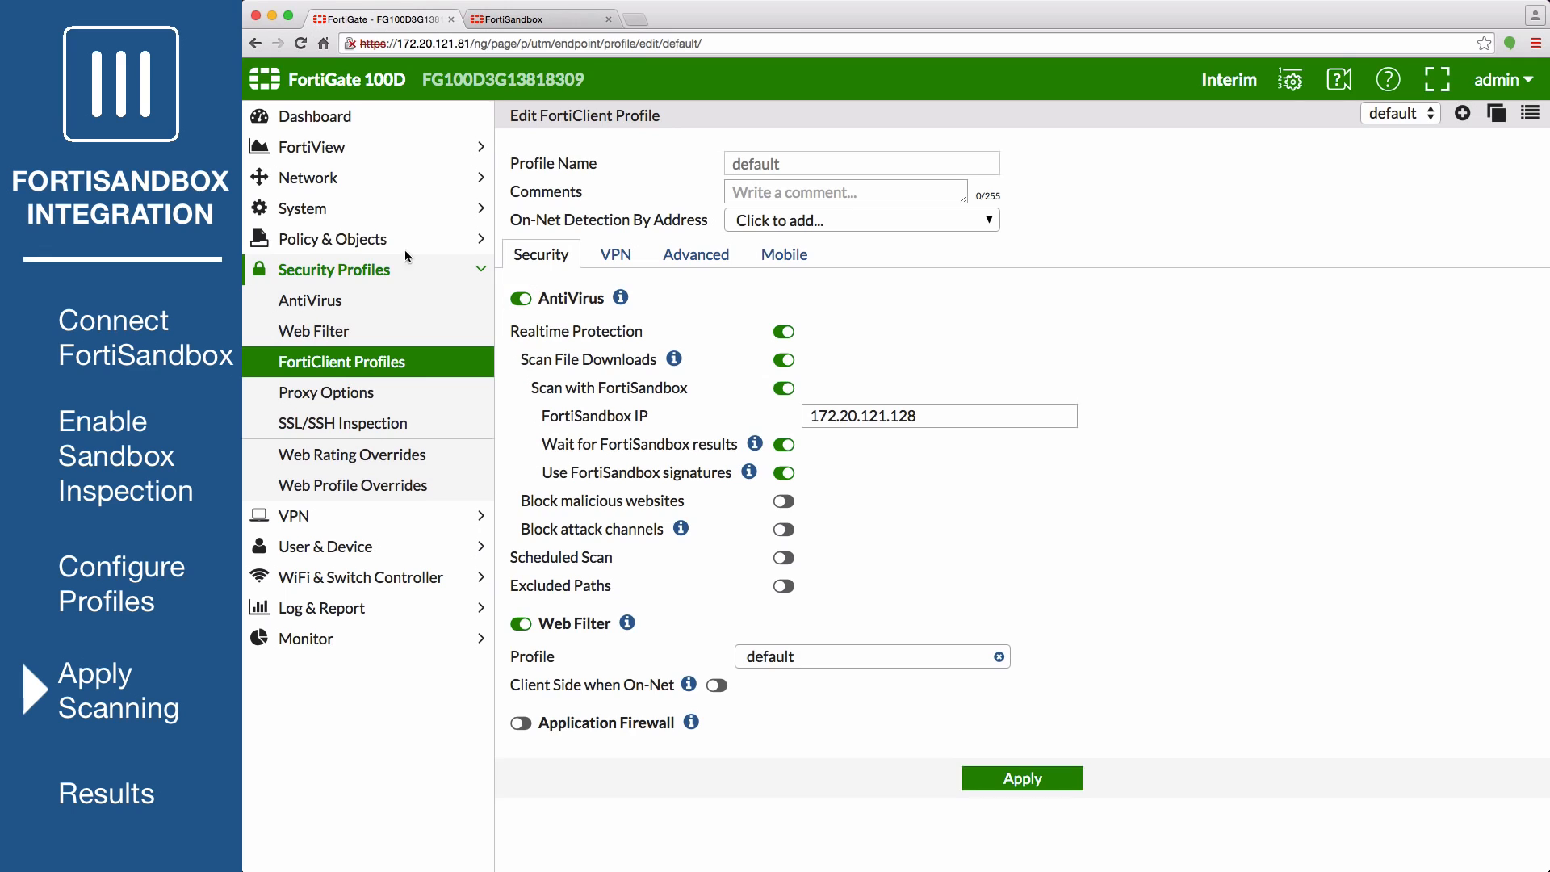
# - Add the default AntiVirus, Web Filter and Proxy Options profiles plus deep-inspection SSL to the Internet IPv4 policy
pyautogui.click(389, 235)
pyautogui.click(380, 273)
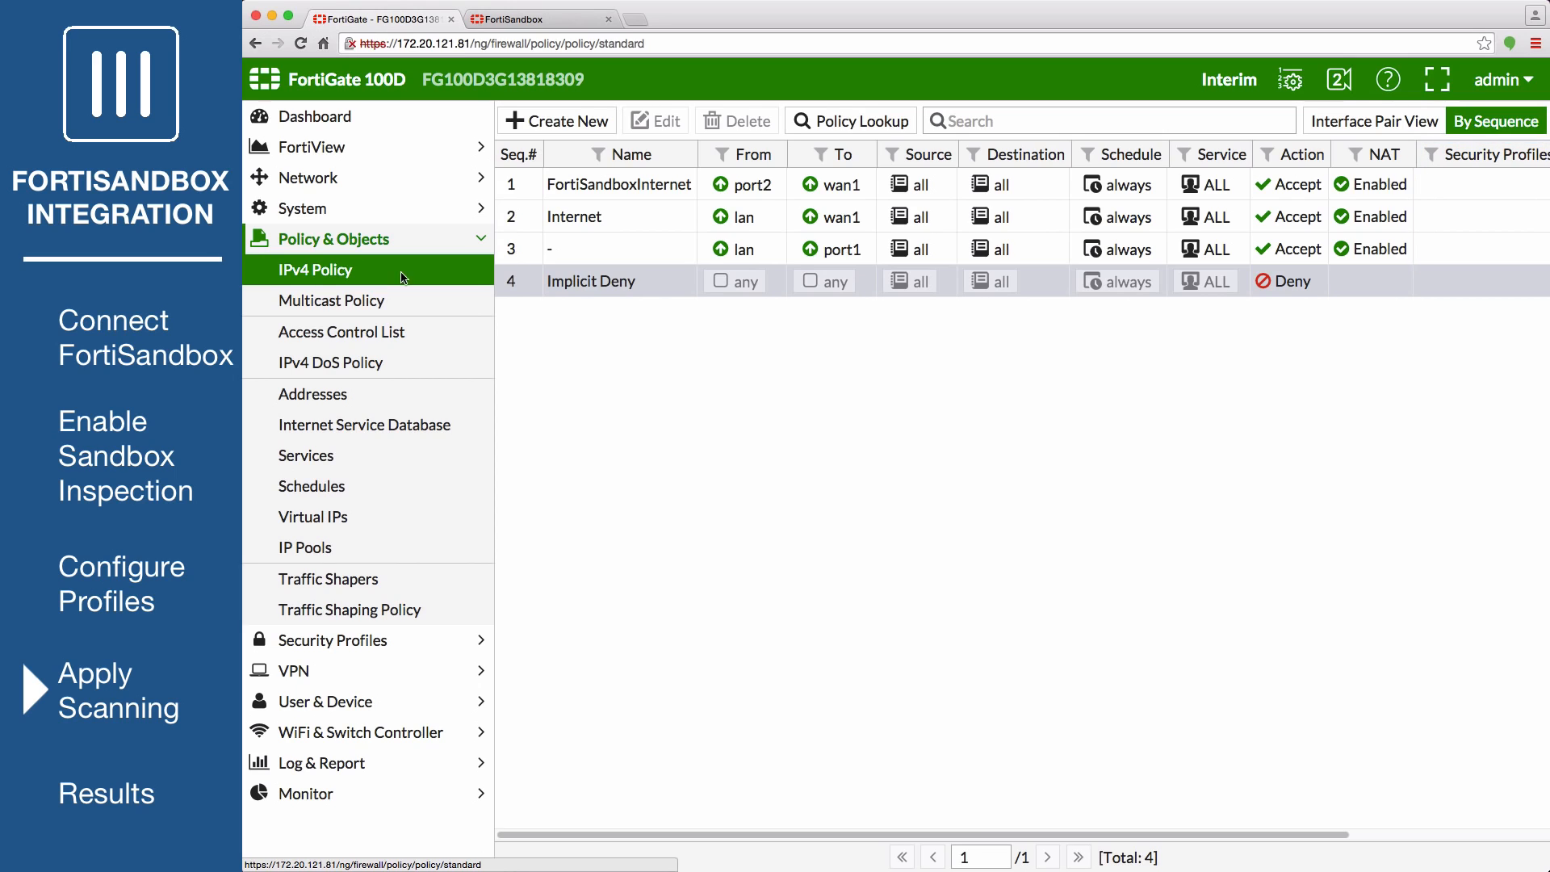
pyautogui.moveTo(1436, 219)
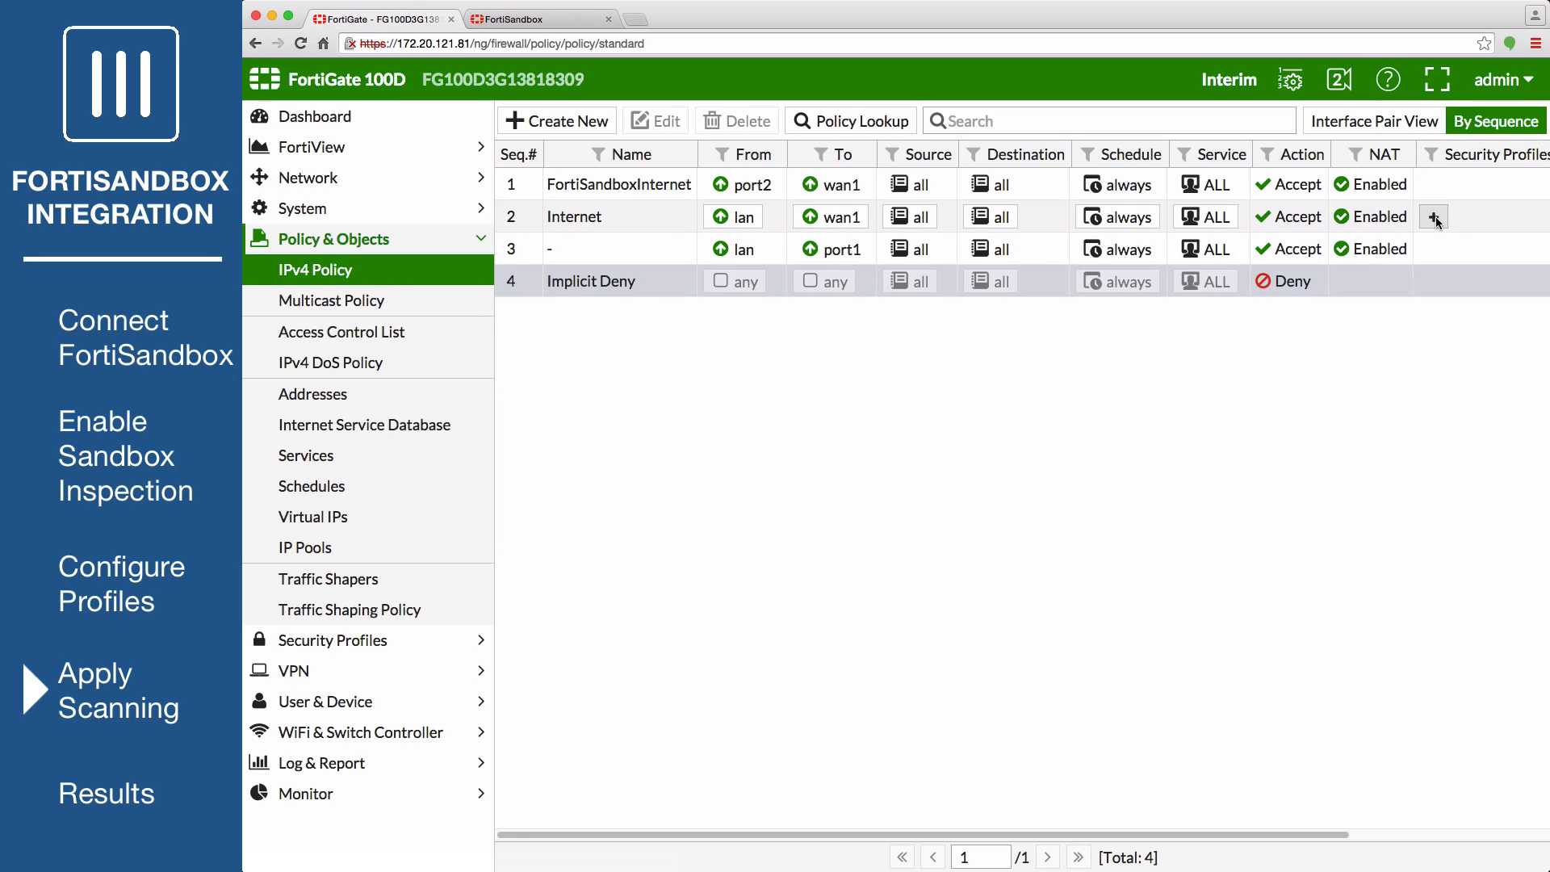
pyautogui.click(1433, 218)
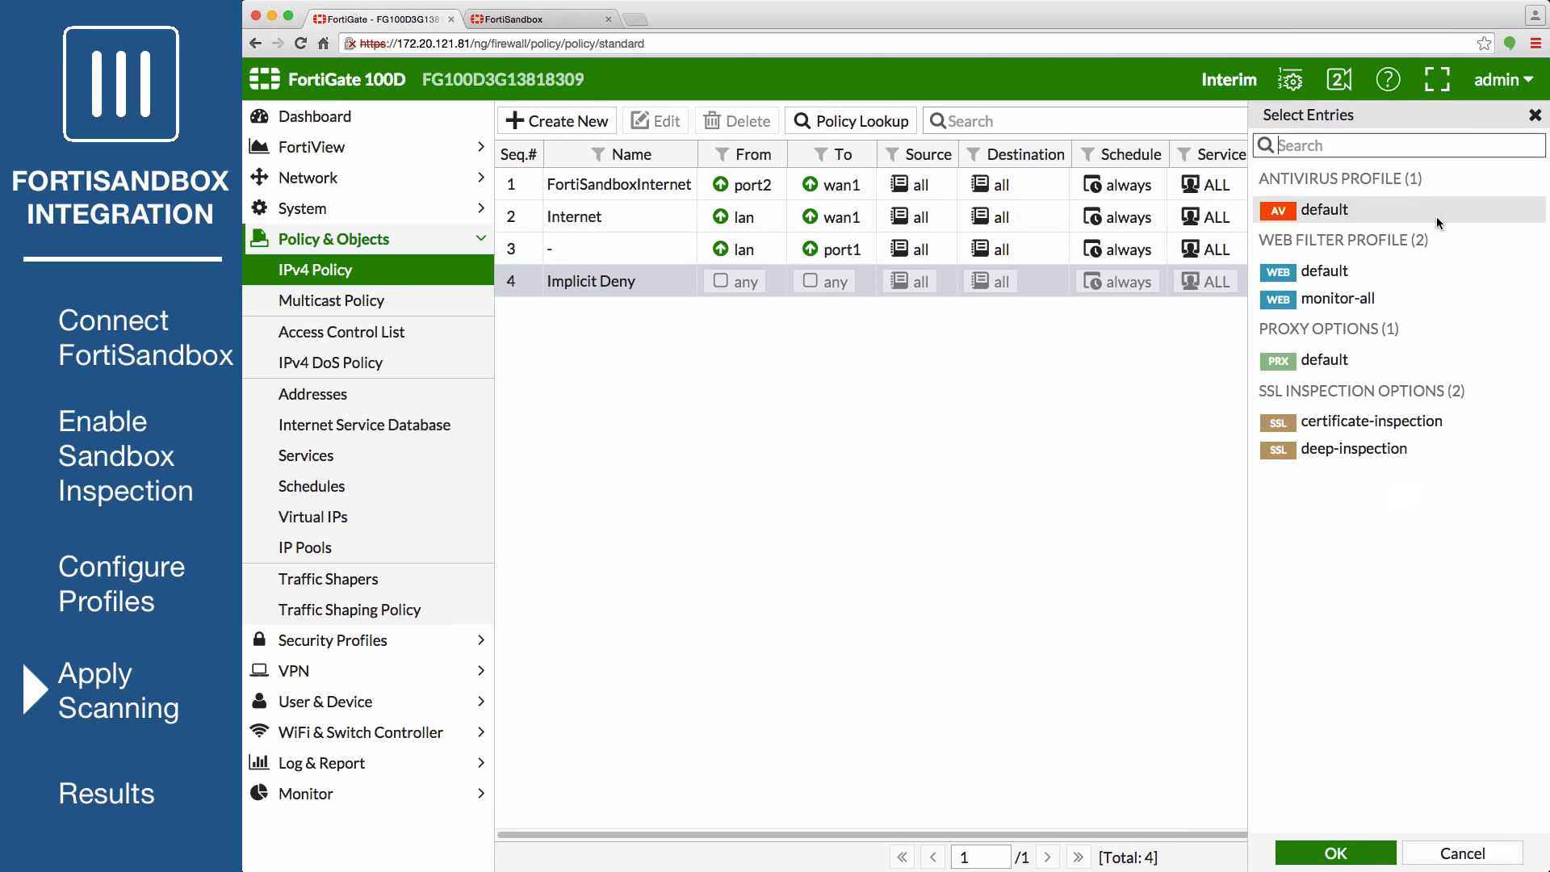
pyautogui.click(1390, 273)
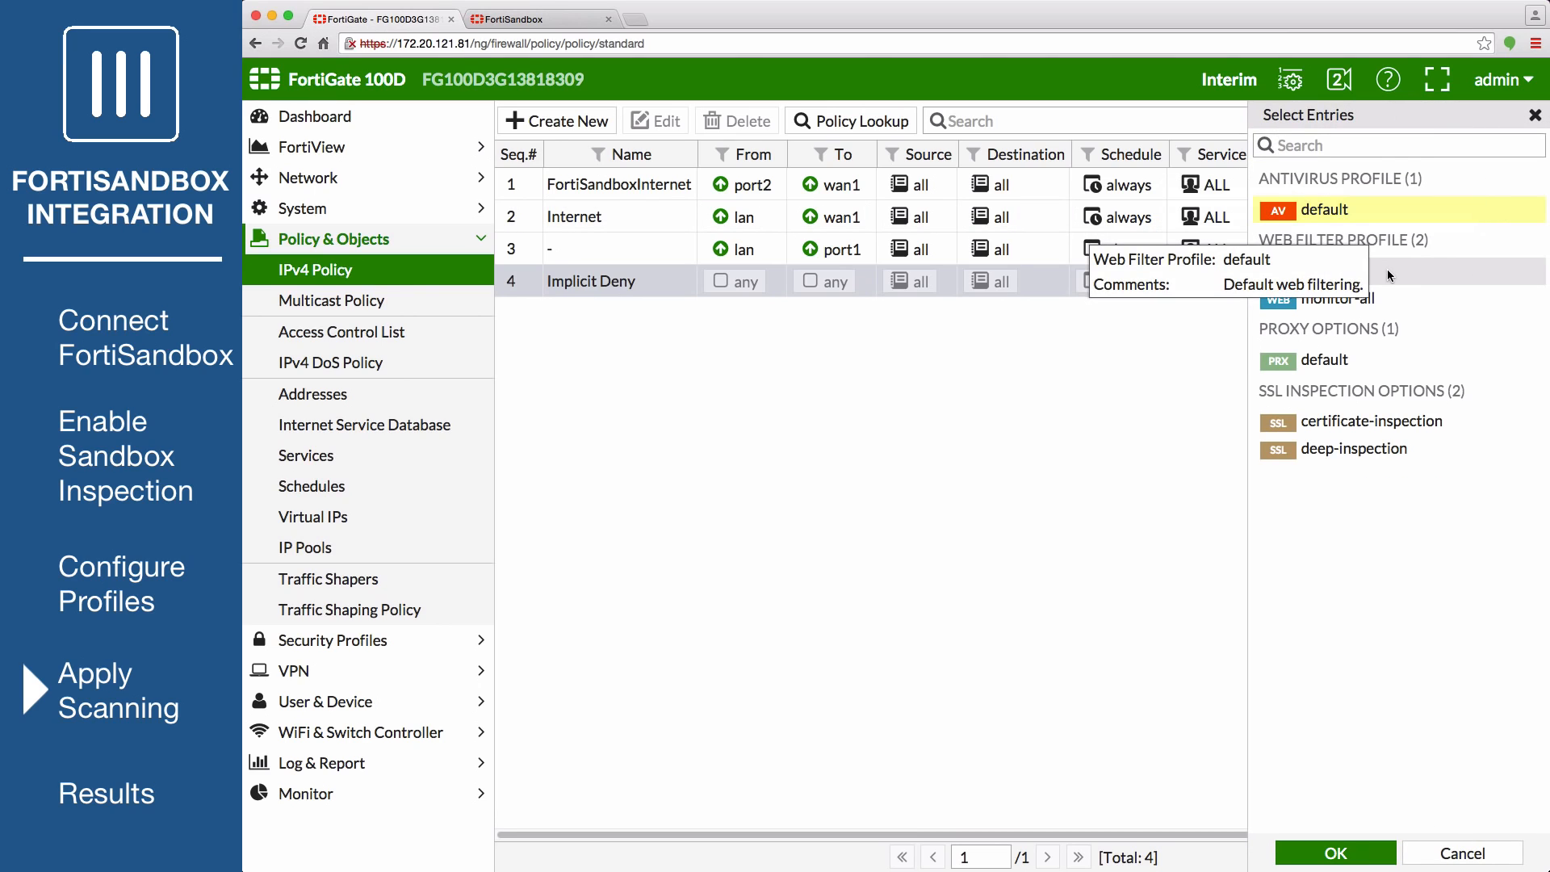
pyautogui.click(1395, 364)
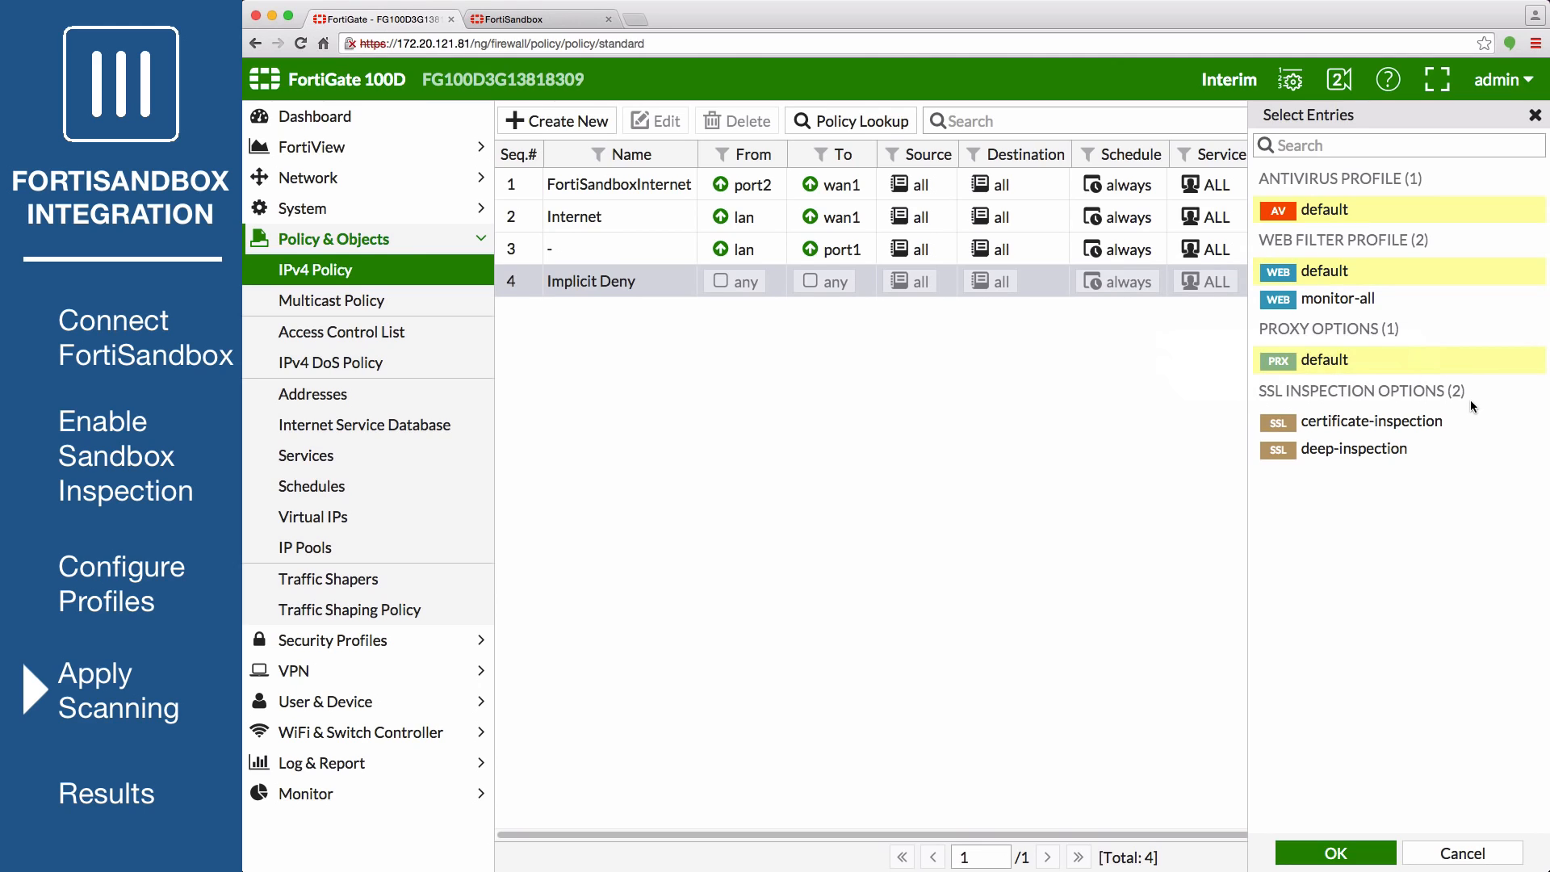
pyautogui.click(1468, 443)
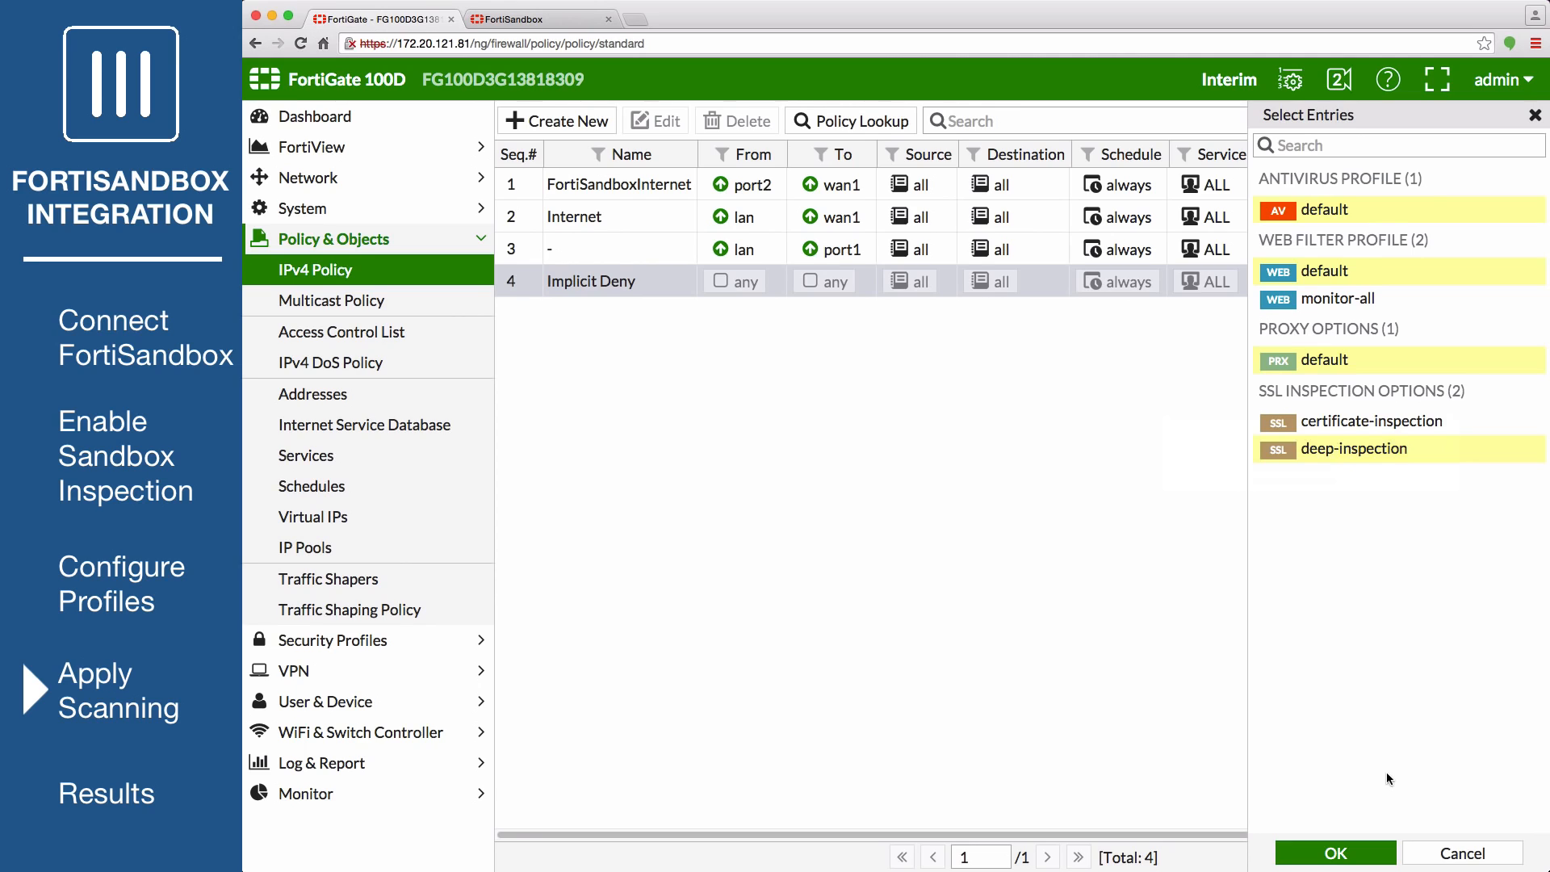
pyautogui.click(1332, 854)
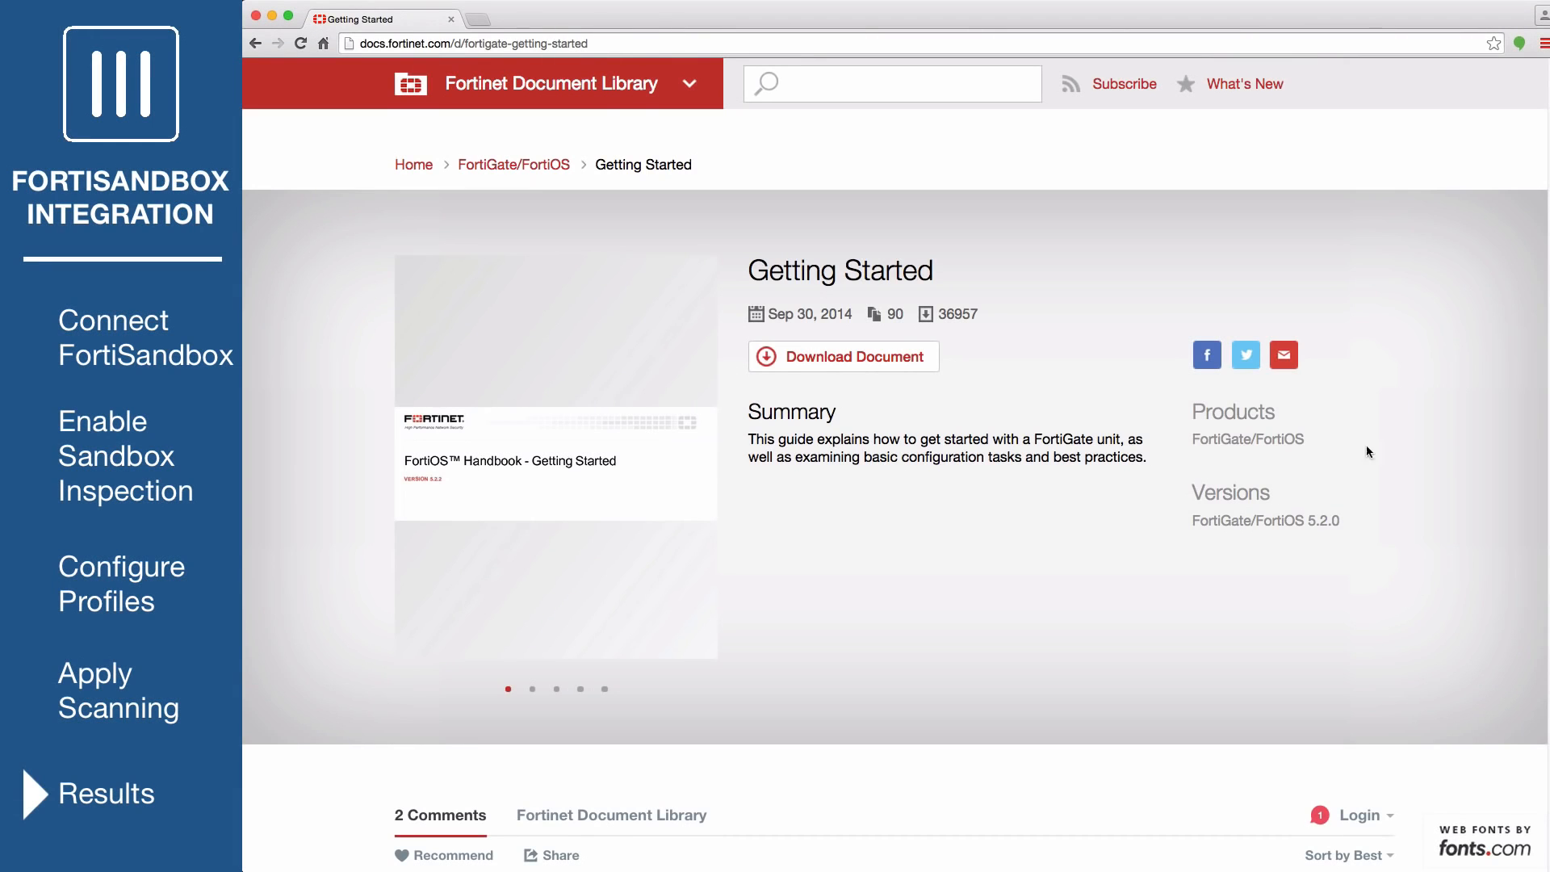
# - Download the Getting Started document from the Fortinet Document Library, and switch to FortiSandbox to check the scanning results
pyautogui.click(893, 361)
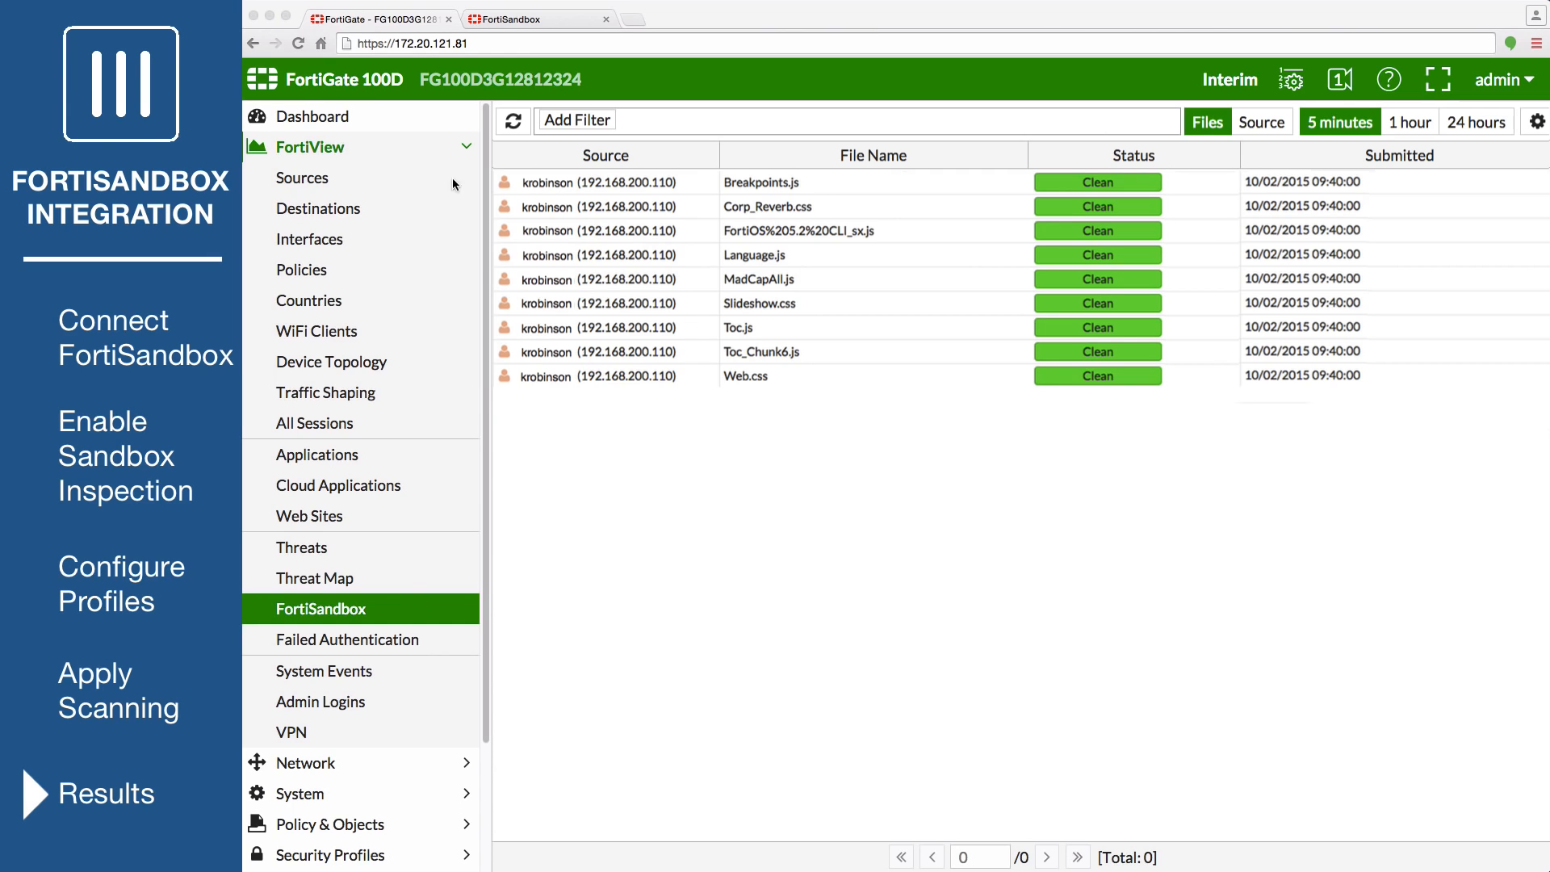
pyautogui.click(509, 16)
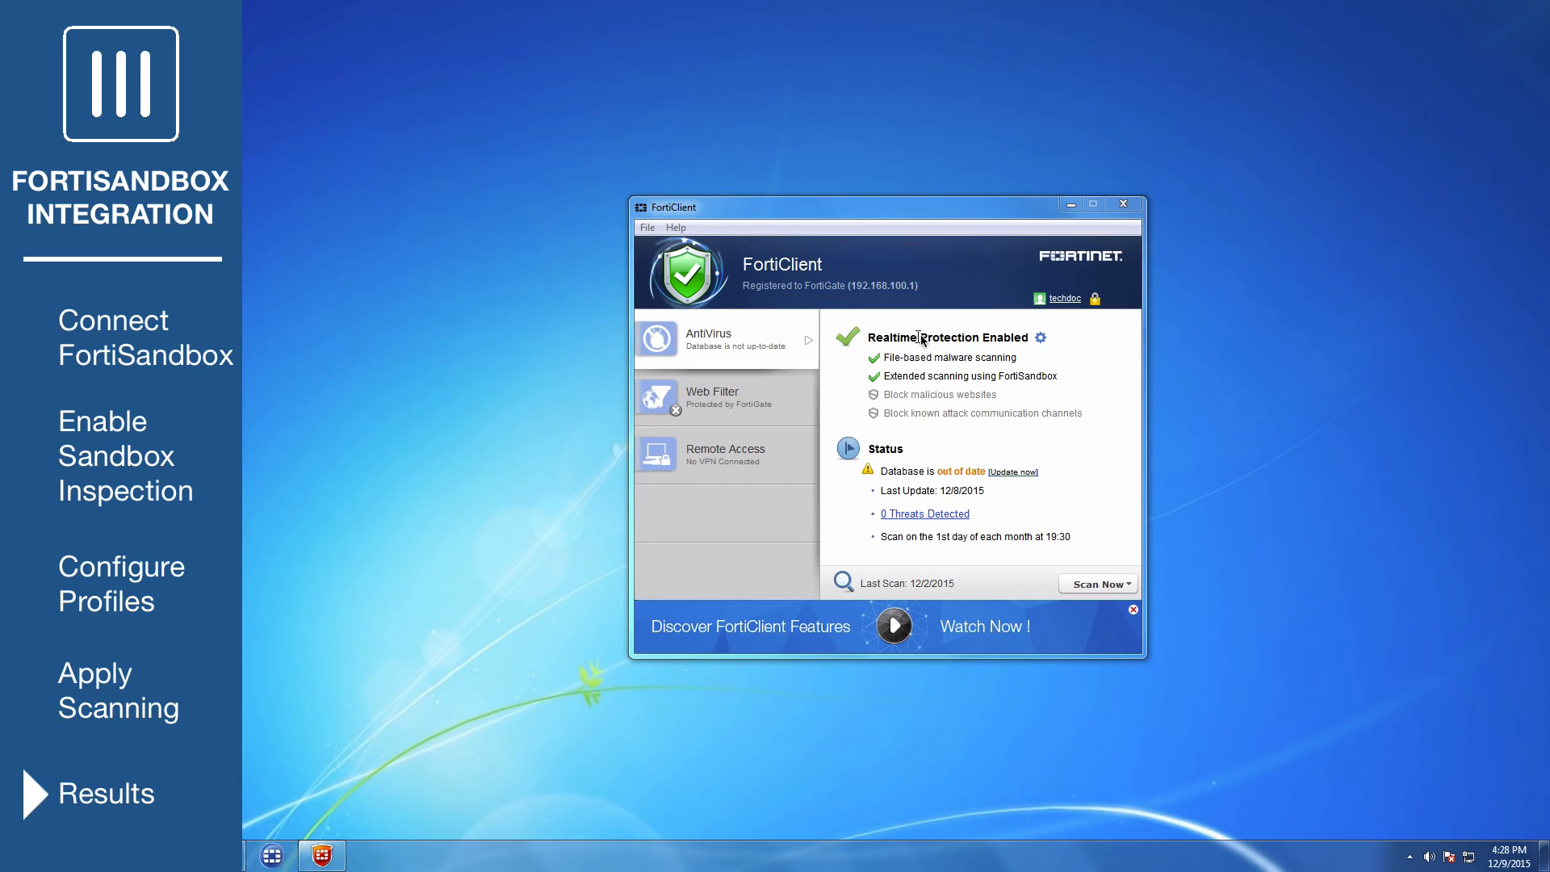
# - Open the Realtime Protection settings in FortiClient on the Windows PC
pyautogui.click(1038, 338)
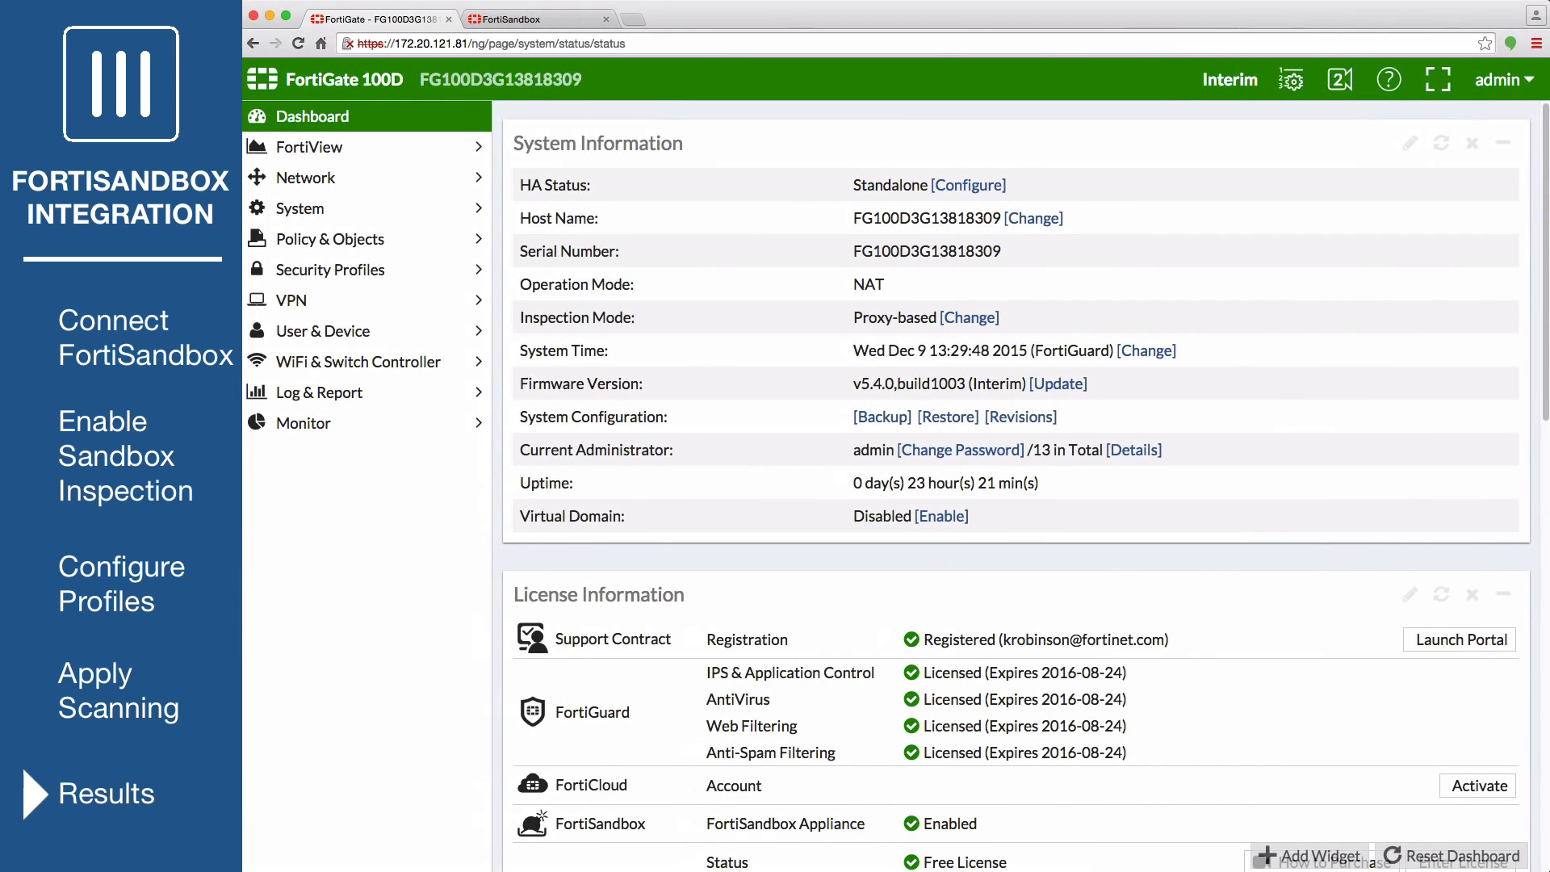
# - On the FortiGate, quarantine the registered Windows PC device from the FortiClient Monitor
pyautogui.click(462, 428)
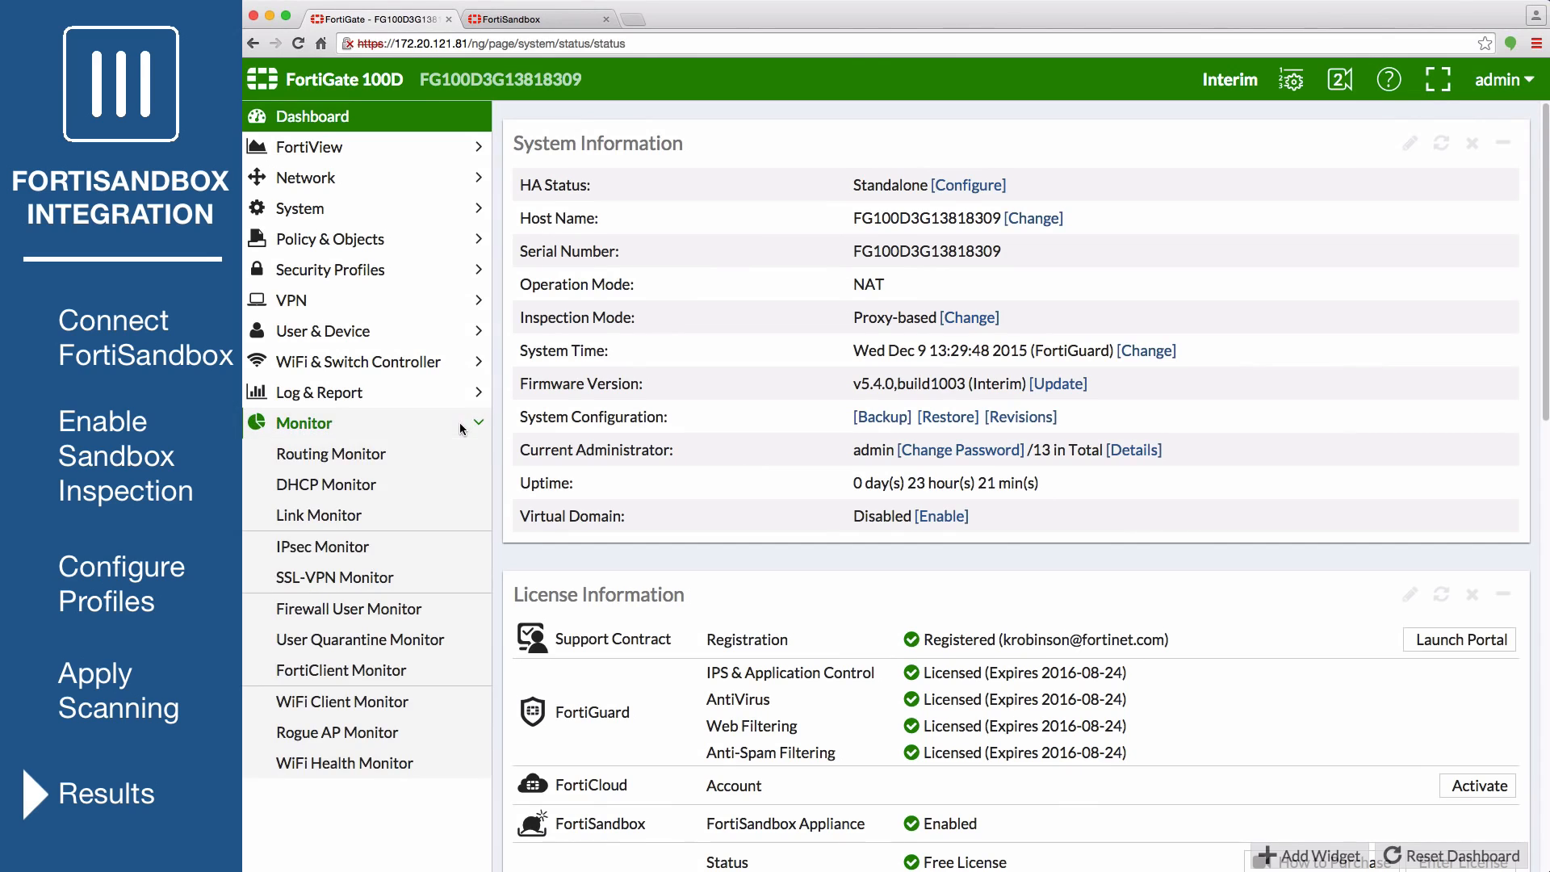
pyautogui.click(429, 671)
pyautogui.click(514, 212)
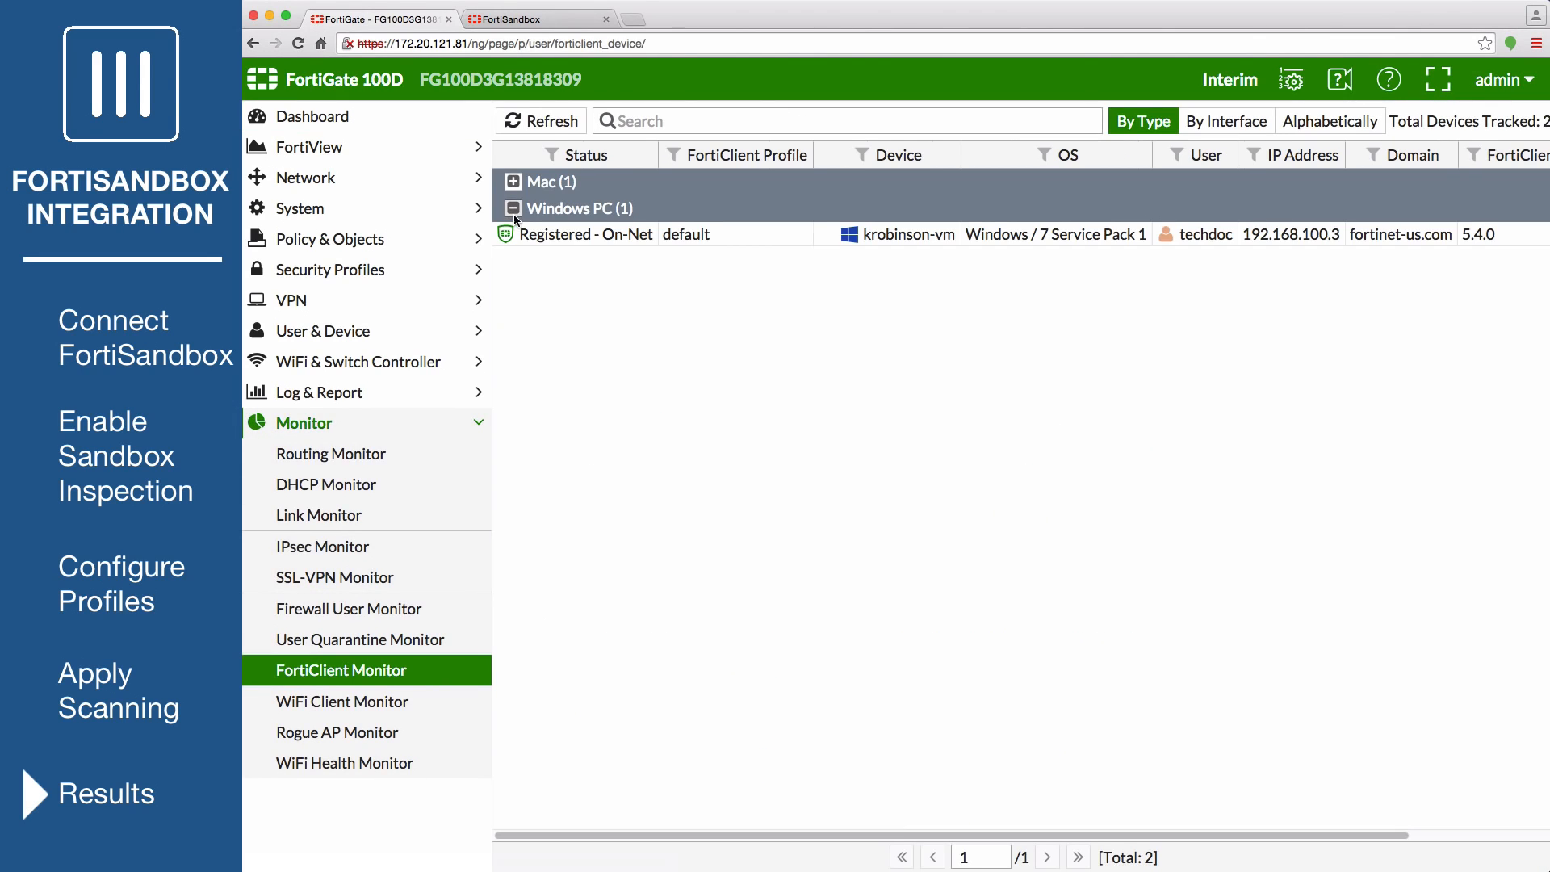
pyautogui.click(736, 235)
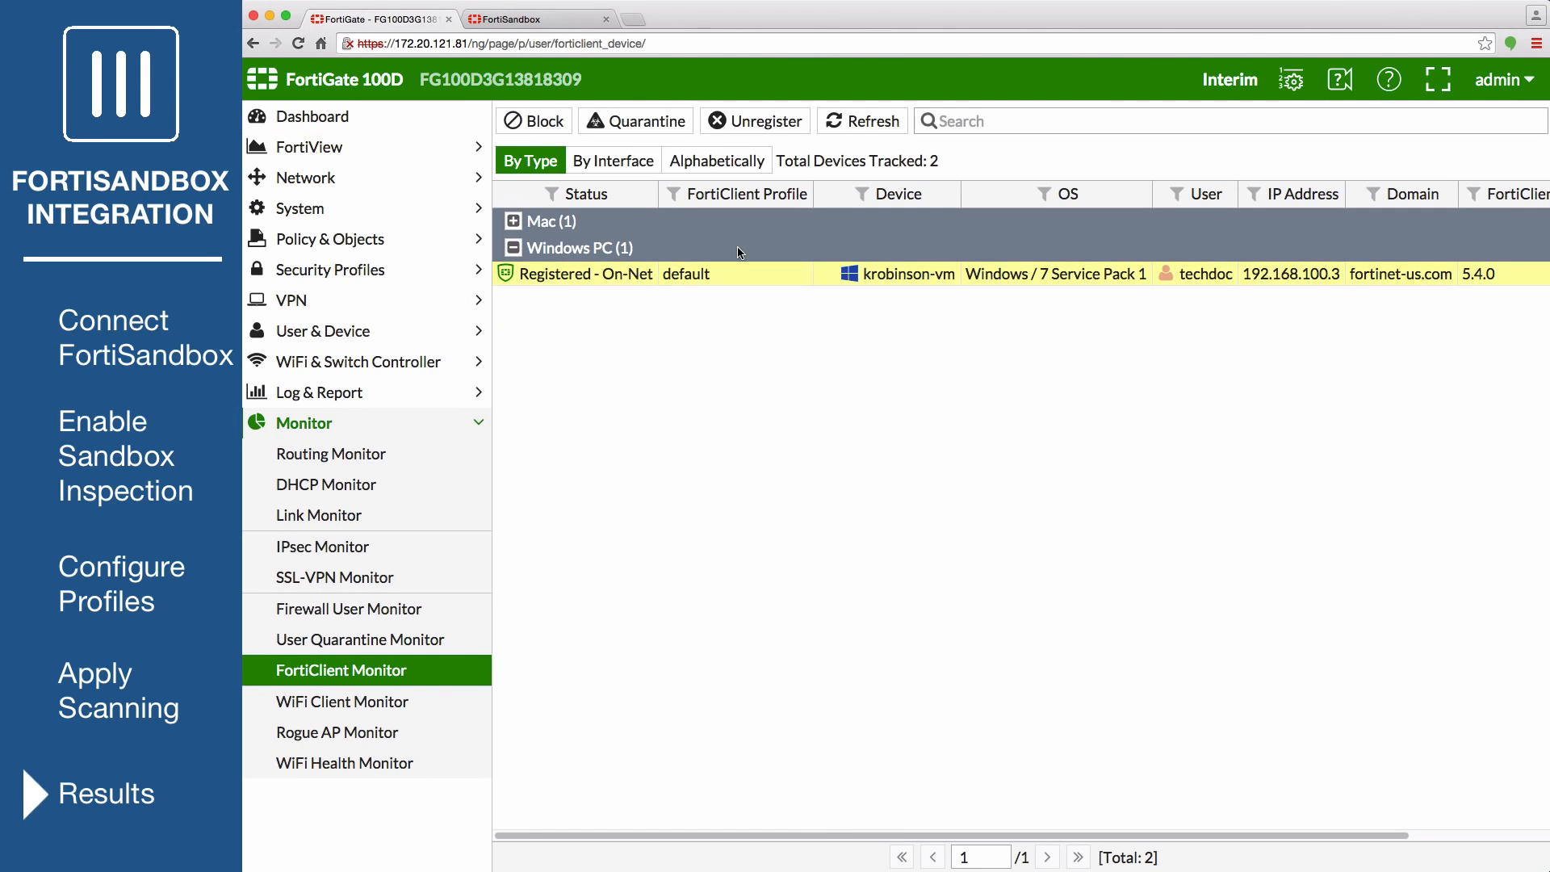
pyautogui.click(652, 121)
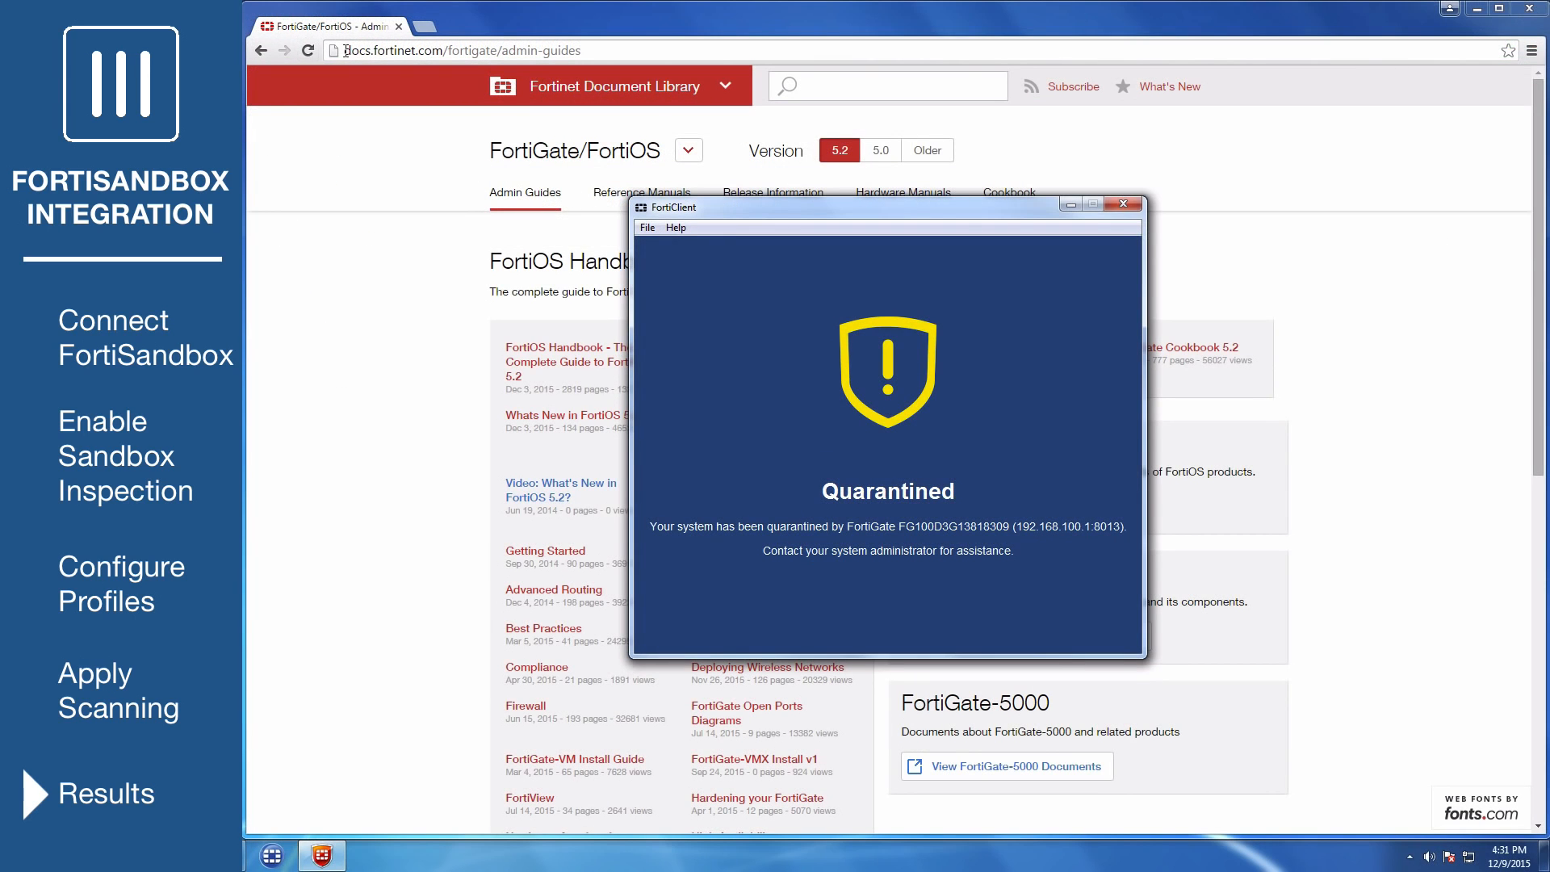
# - On the quarantined Windows PC, test Internet access by searching the web for "test" in a new browser tab
pyautogui.click(424, 29)
pyautogui.write('test')
pyautogui.press('Return')
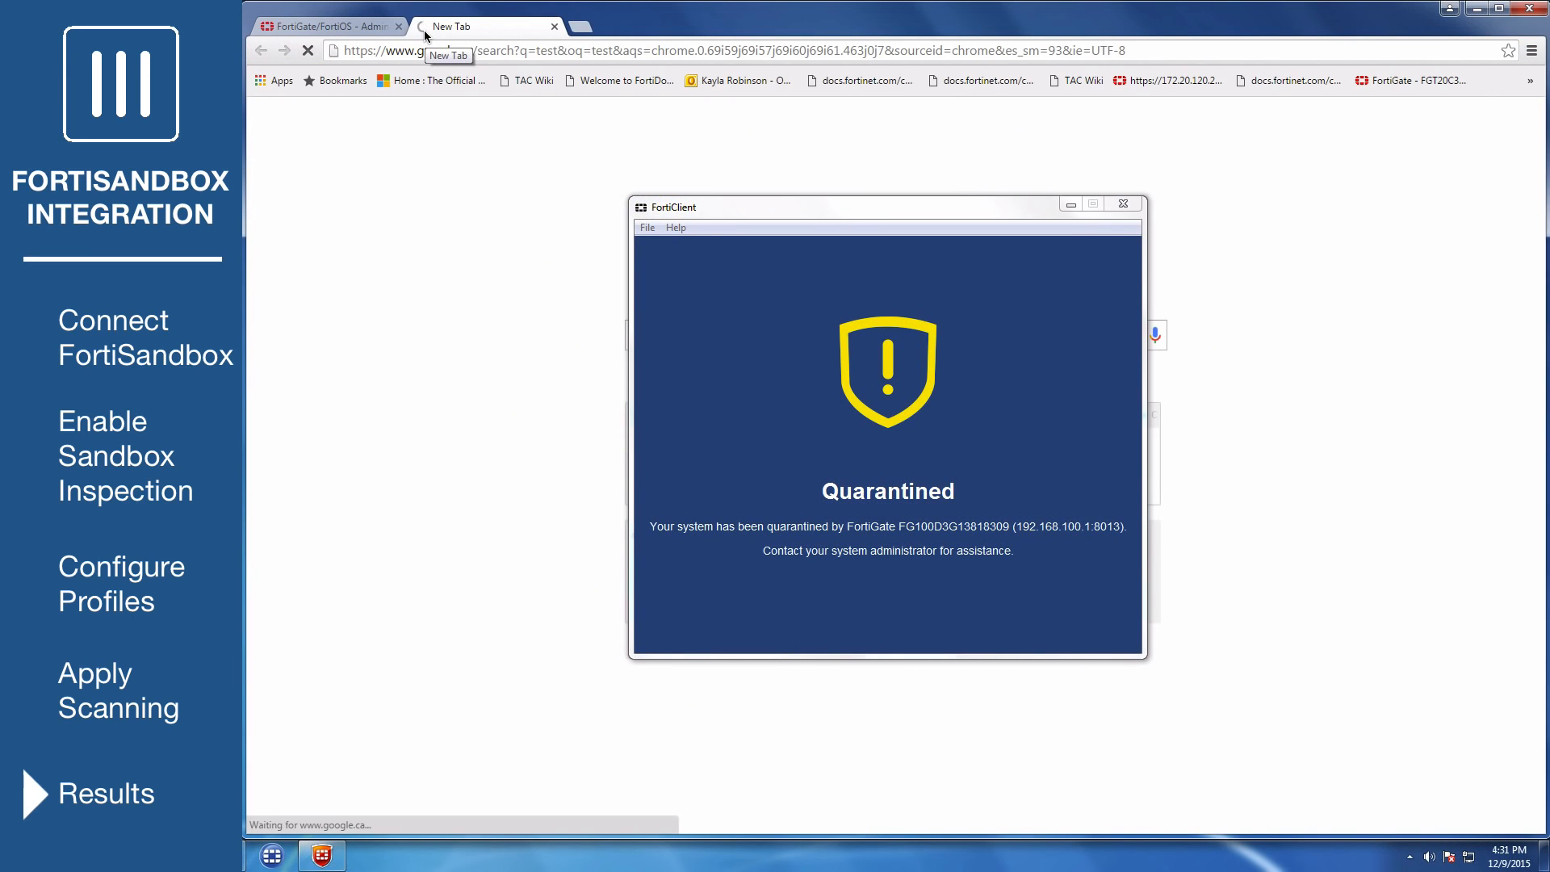